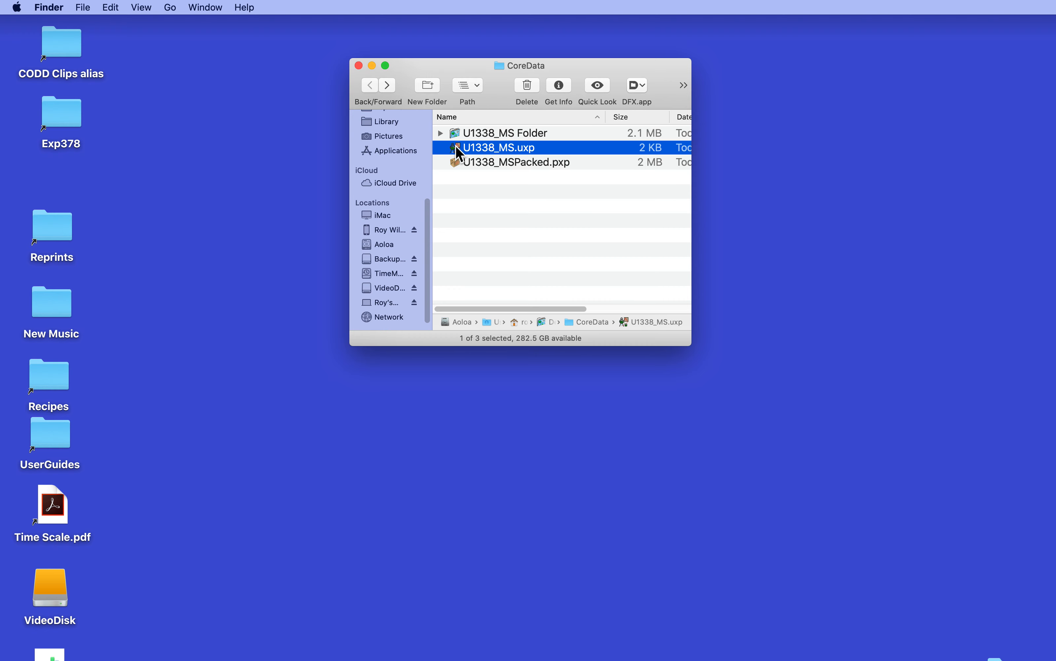
Examine the contents of the unpacked U1338_MS Folder and its U1338_MS subfolder in the CoreData folder
left_click(441, 133)
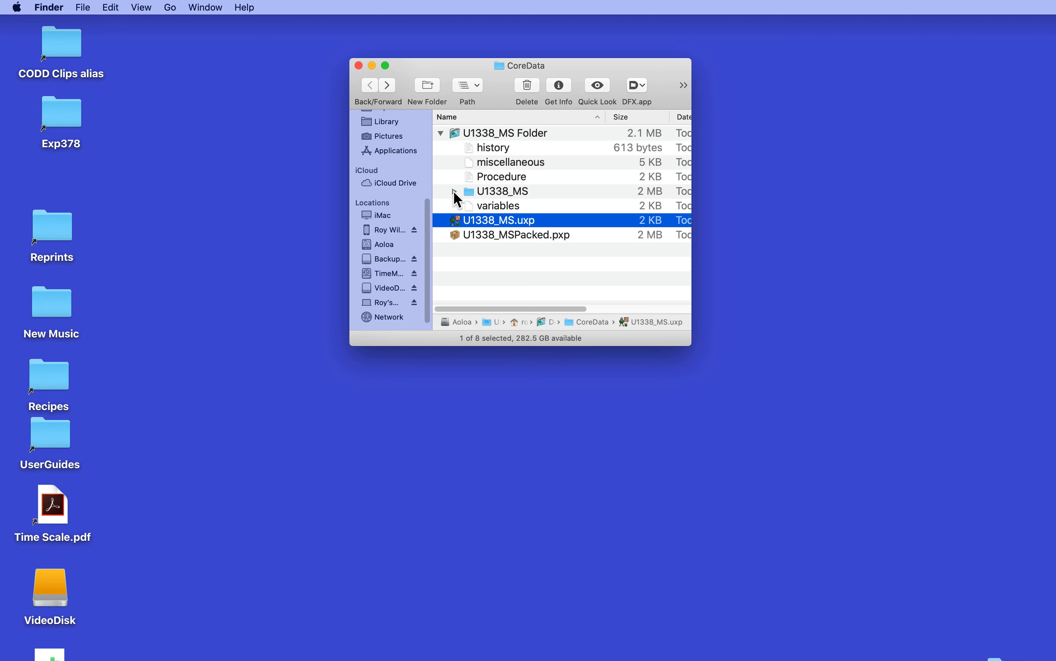
left_click(453, 191)
left_click(454, 191)
left_click(440, 133)
left_click(456, 160)
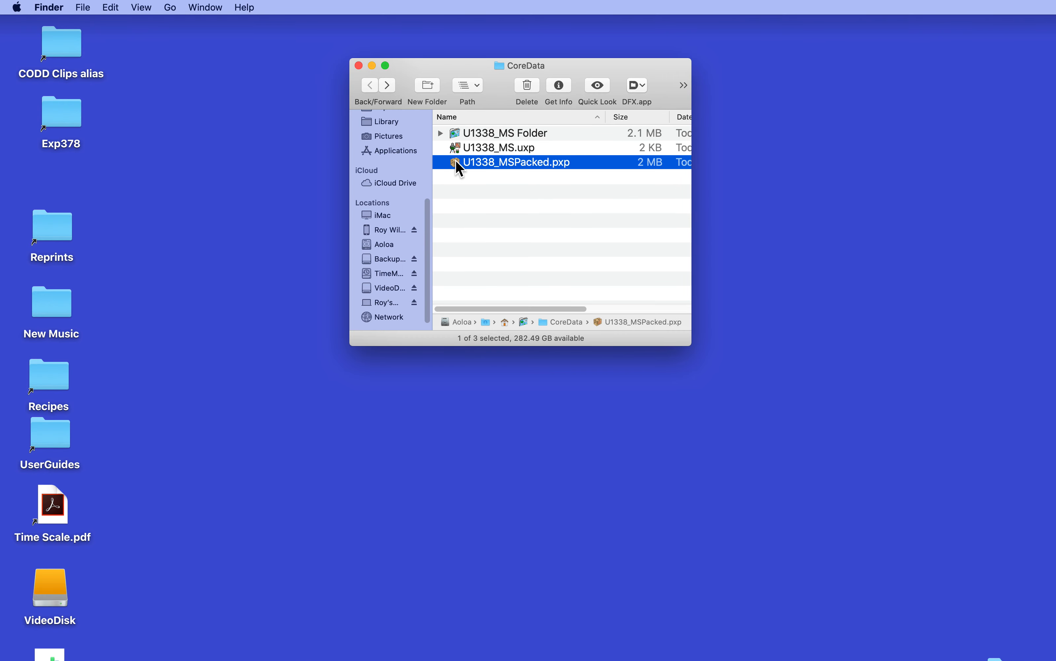
Open the packed experiment U1338_MSPacked.pxp and expand its U1338_MS data folder
double_click(455, 160)
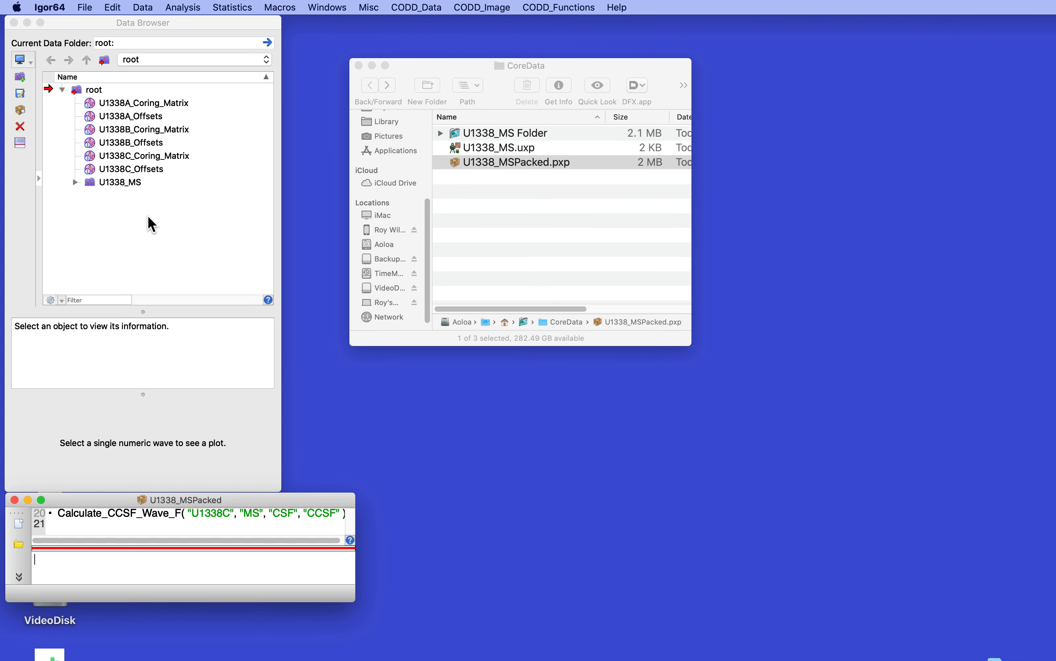
left_click(75, 181)
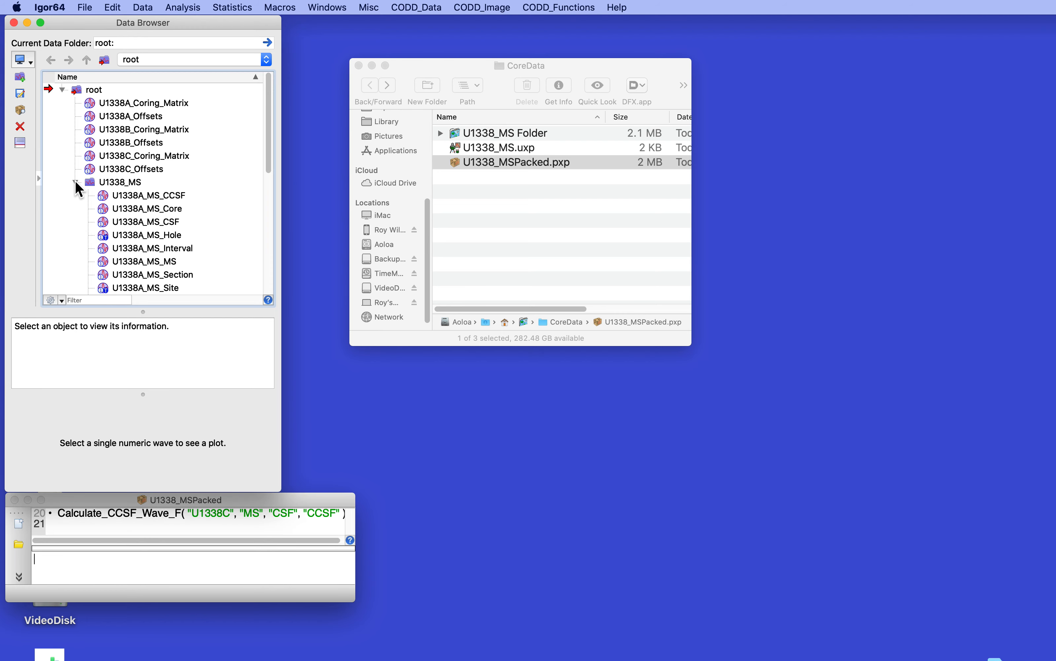
left_click(76, 181)
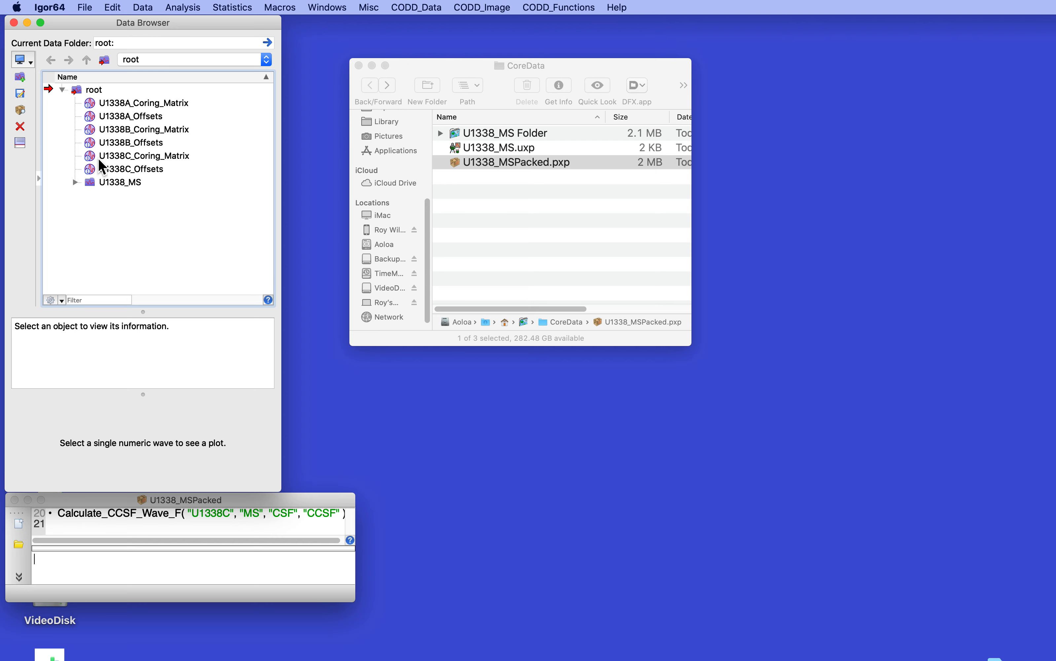
Inspect the information of the U1338C_Coring_Matrix wave in the Data Browser
left_click(87, 155)
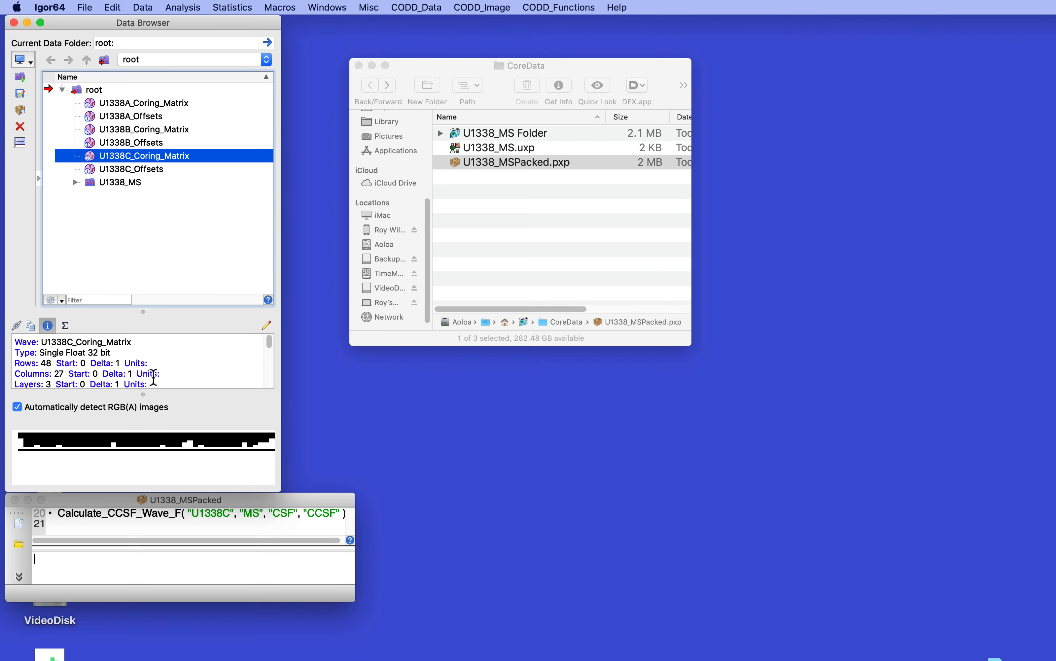
scroll(165, 362, "down", 3)
scroll(164, 361, "down", 2)
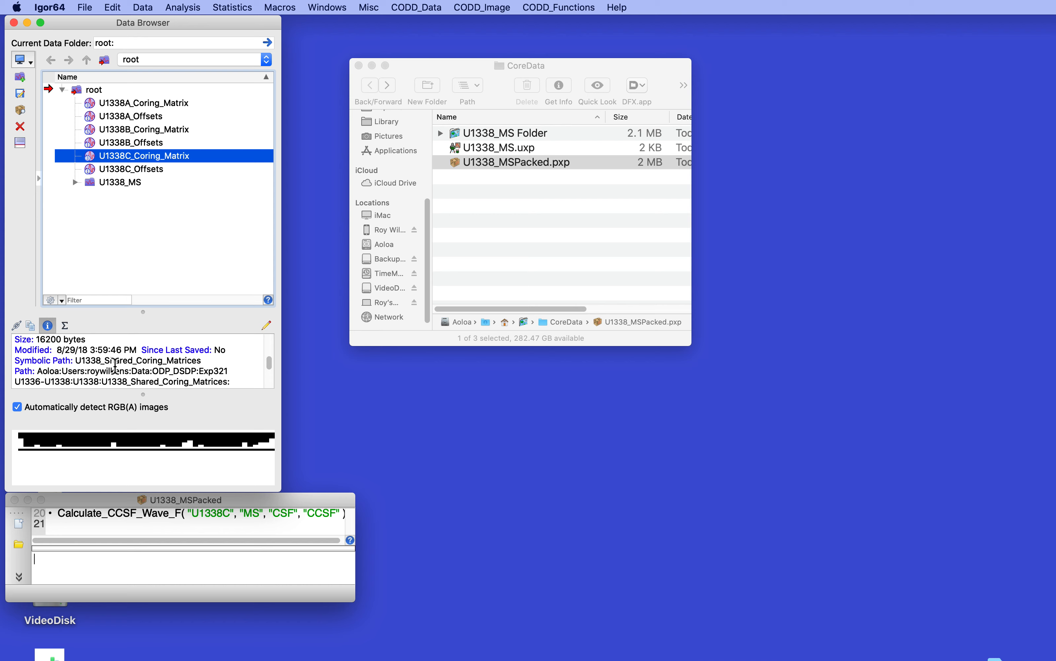
scroll(115, 365, "down", 1)
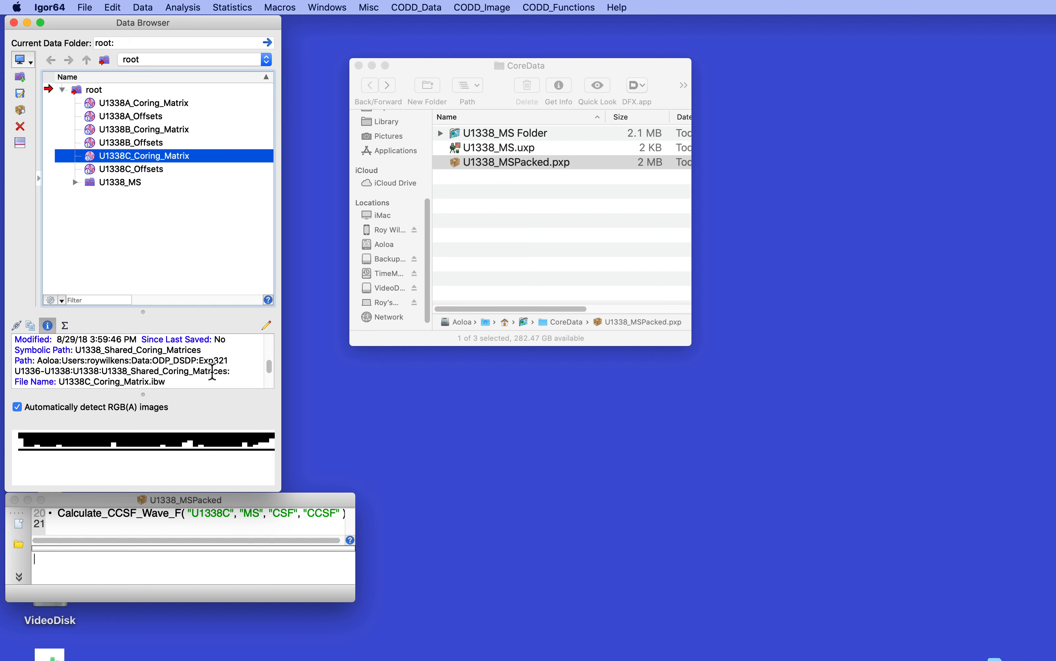
Expand the U1338_MS data folder and inspect the U1338A_MS_CCSF wave's information
left_click(75, 181)
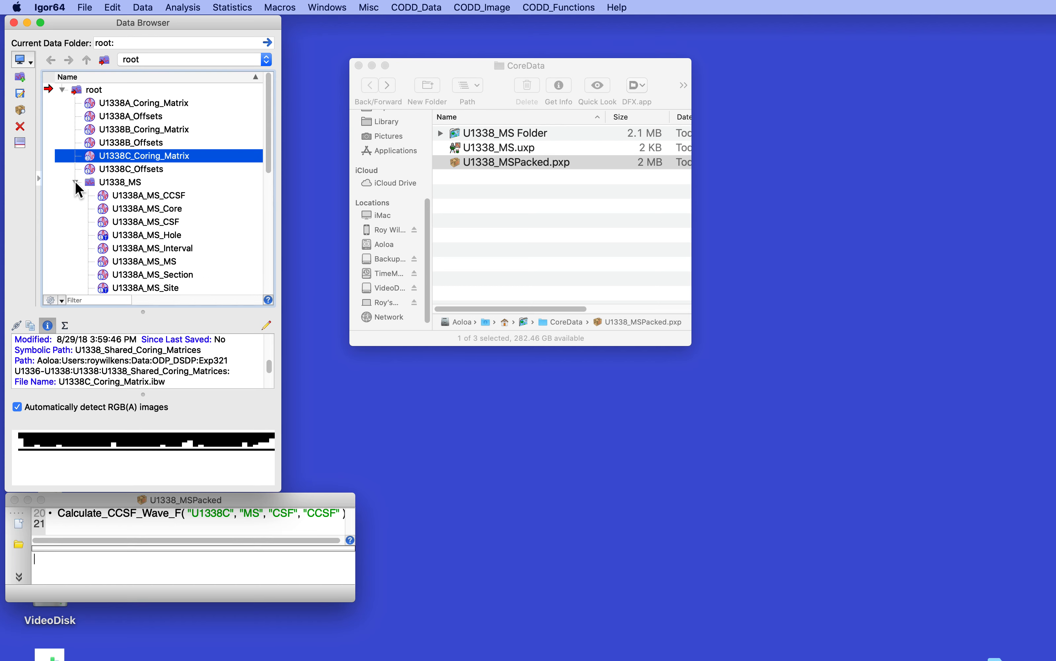
left_click(106, 195)
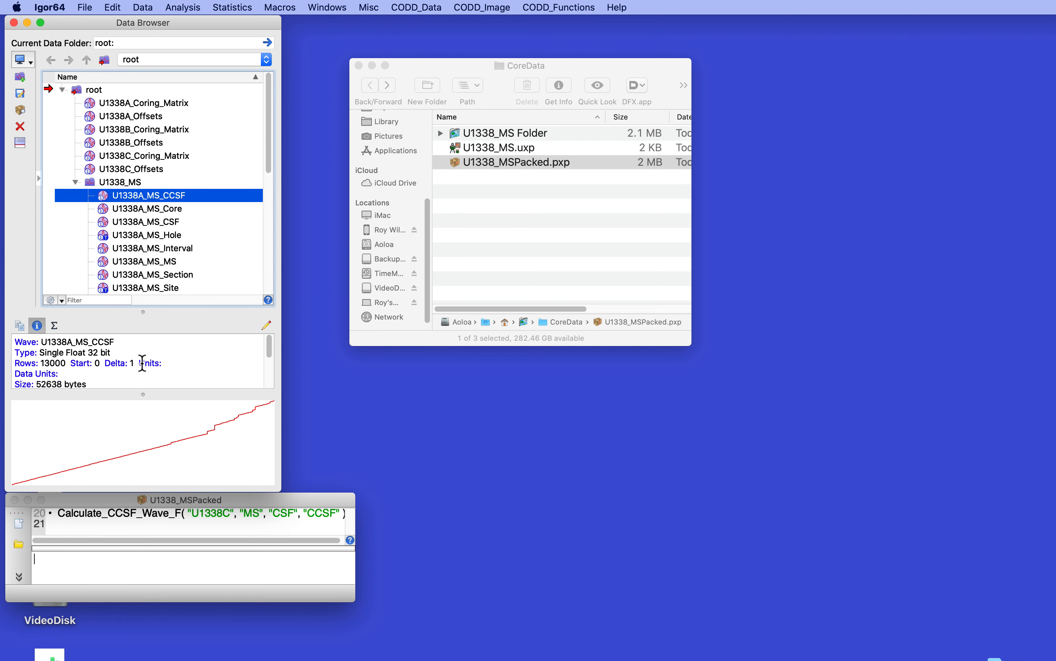
scroll(143, 363, "down", 1)
scroll(141, 361, "up", 5)
scroll(141, 361, "down", 1)
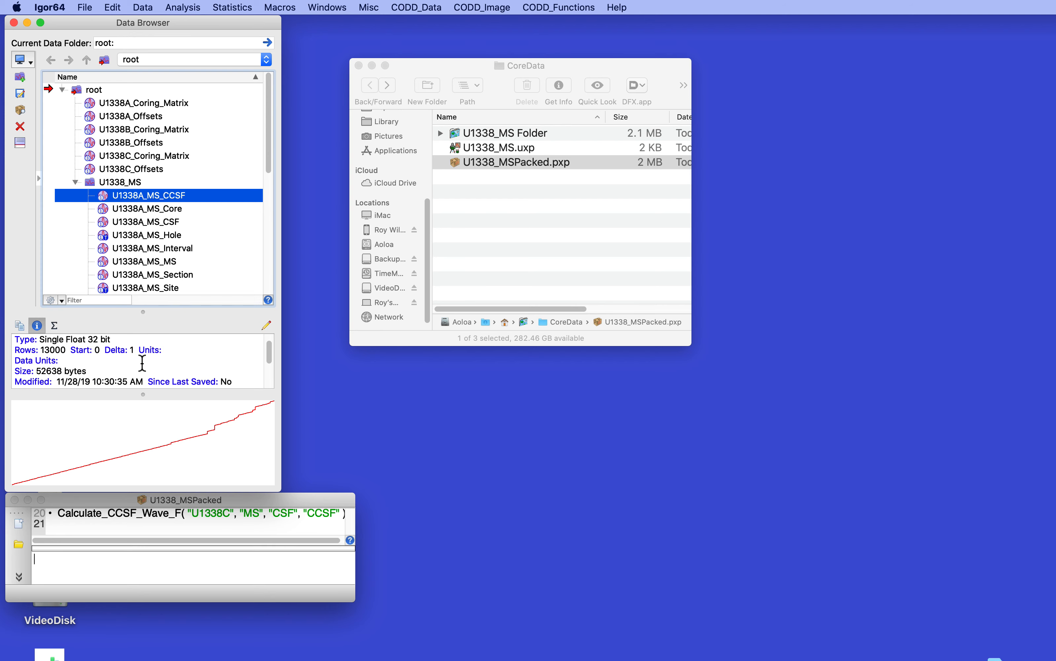
left_click(76, 181)
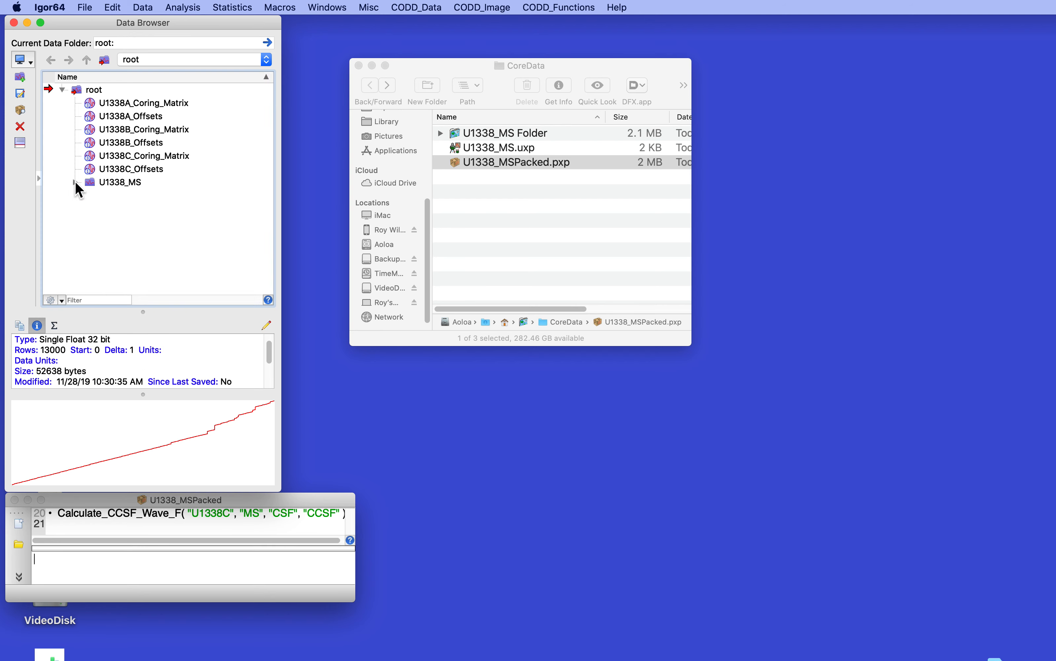
Open the unpacked experiment U1338_MS.uxp
left_click(454, 161)
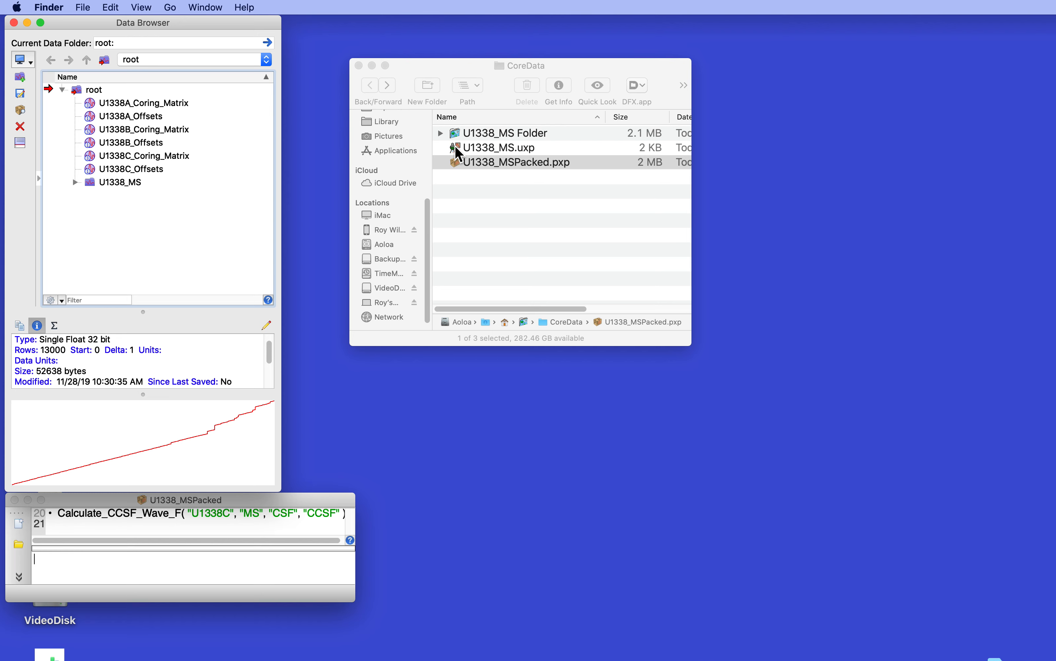
double_click(455, 147)
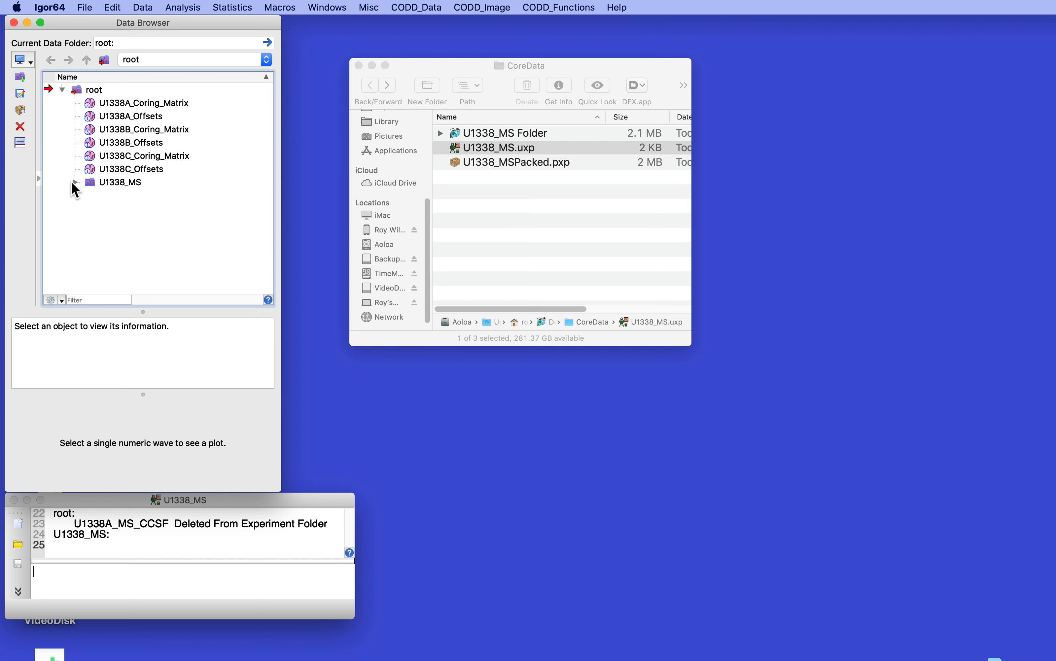
Inspect the information of the U1338A_MS_CCSF and U1338C_Offsets waves in the unpacked experiment
left_click(73, 182)
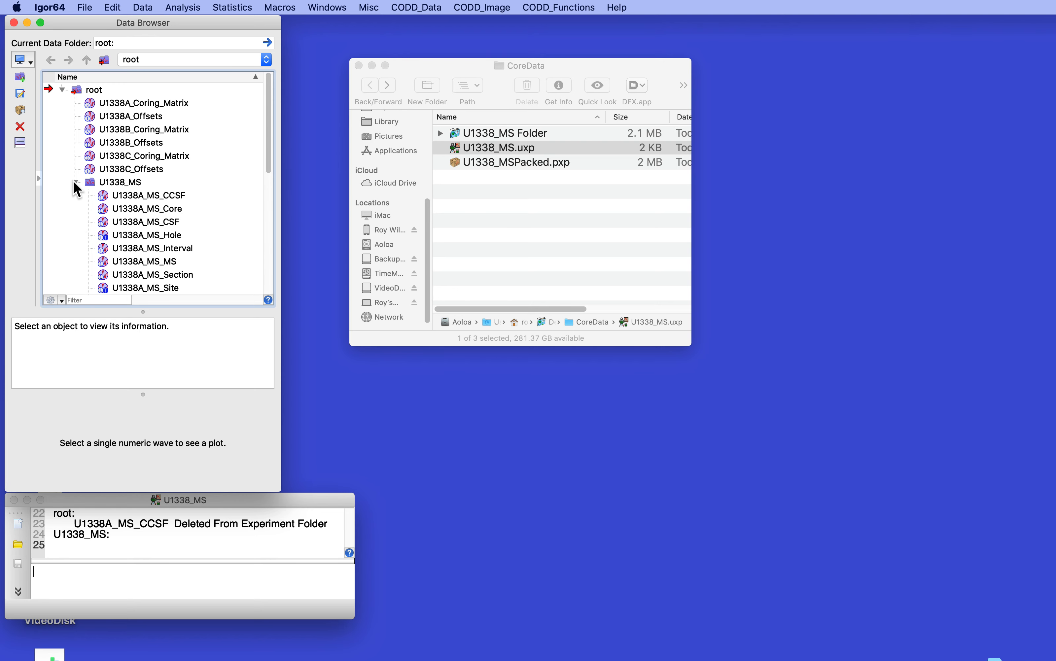
left_click(120, 195)
scroll(117, 368, "down", 3)
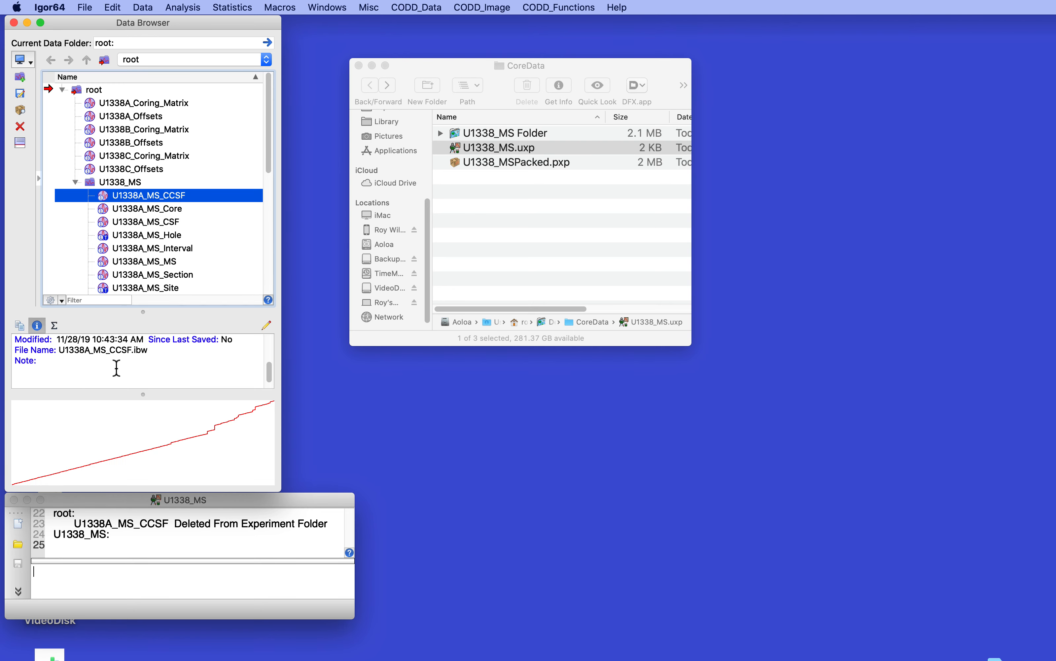
scroll(117, 368, "up", 3)
left_click(114, 171)
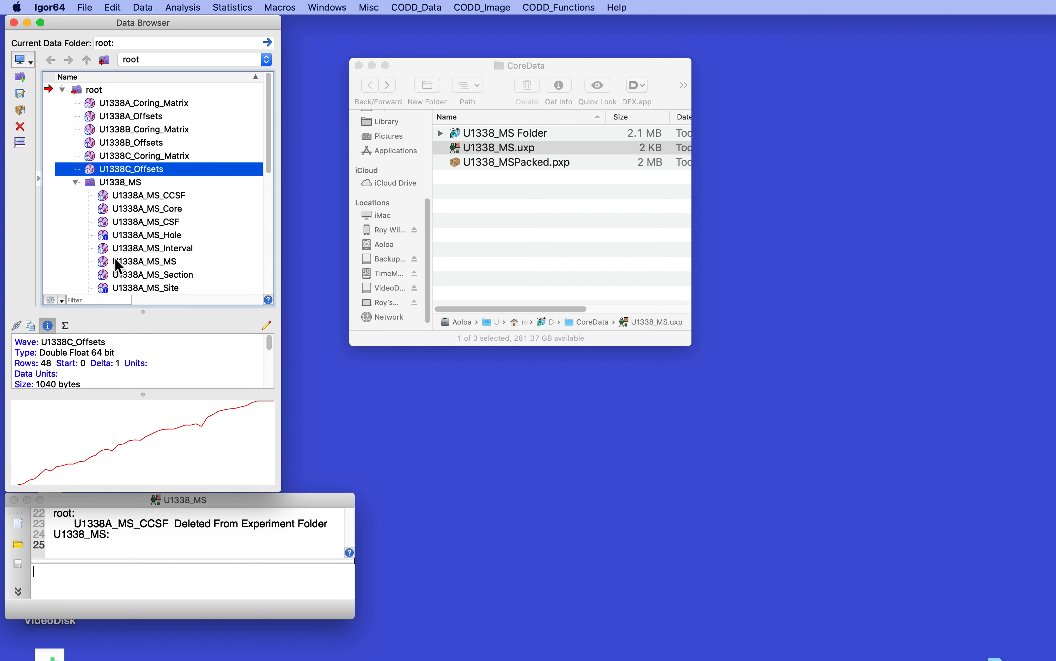
scroll(131, 363, "down", 3)
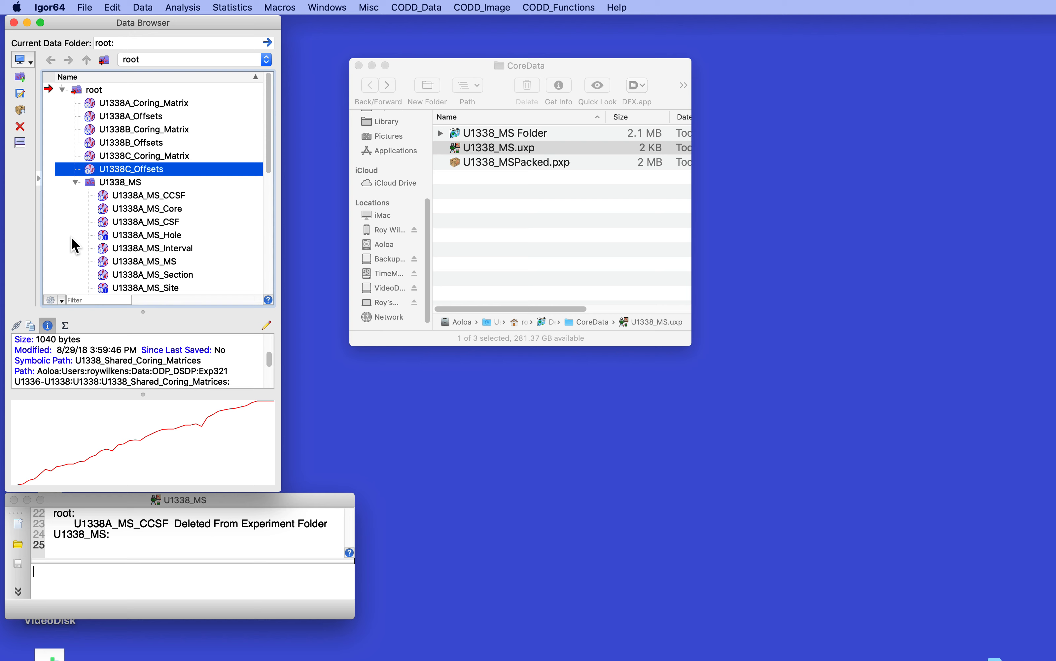
left_click(177, 579)
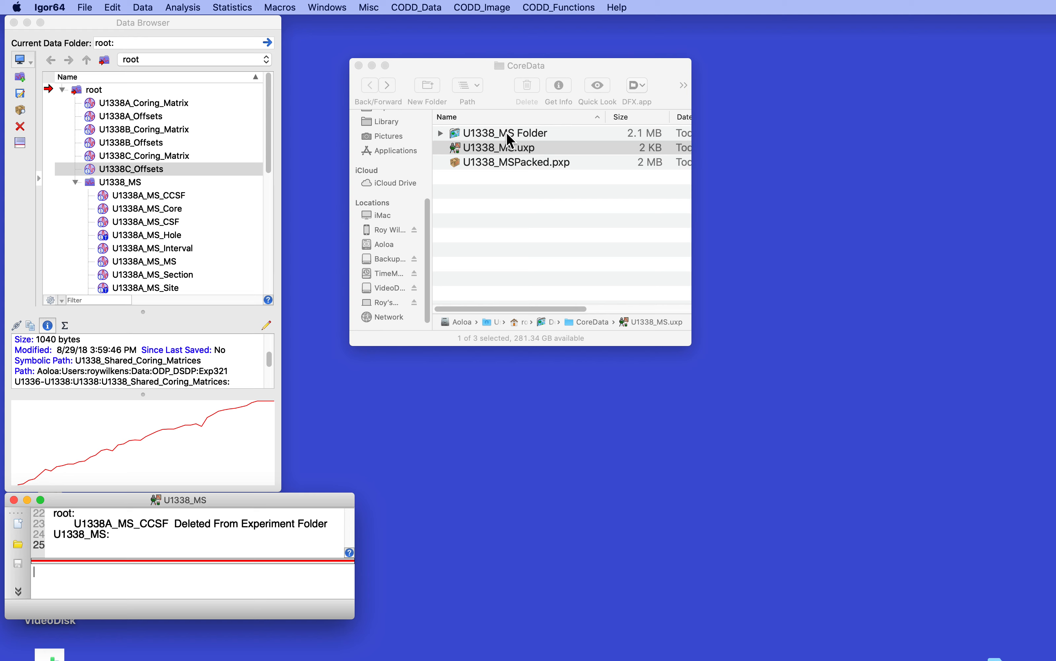
Examine the .ibw wave files inside the U1338_MS subfolder of the unpacked experiment folder
left_click(440, 133)
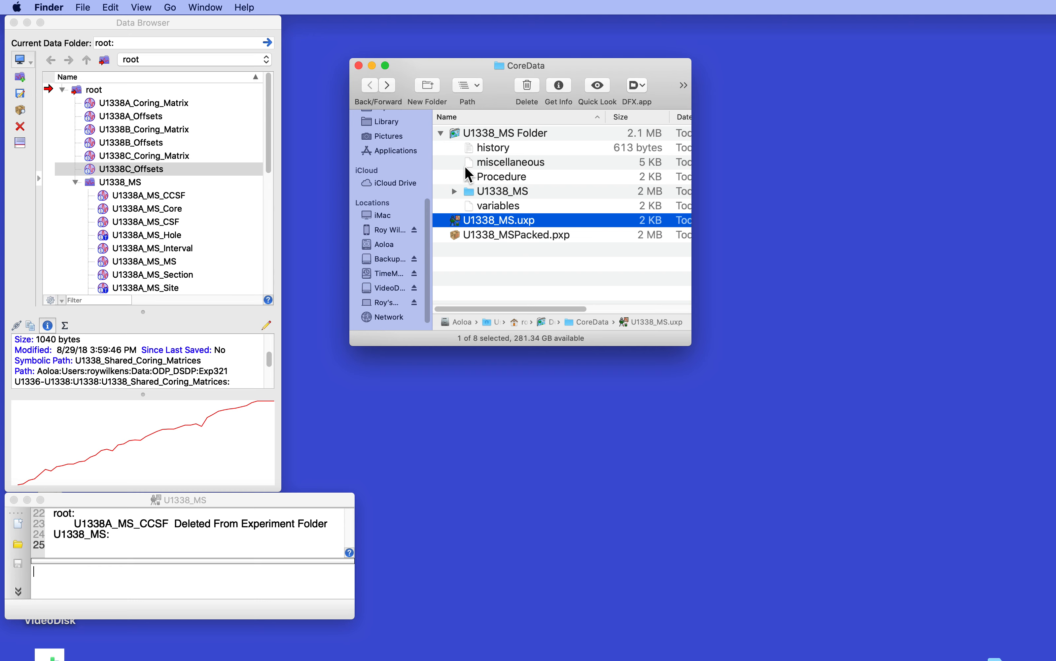
left_click(455, 192)
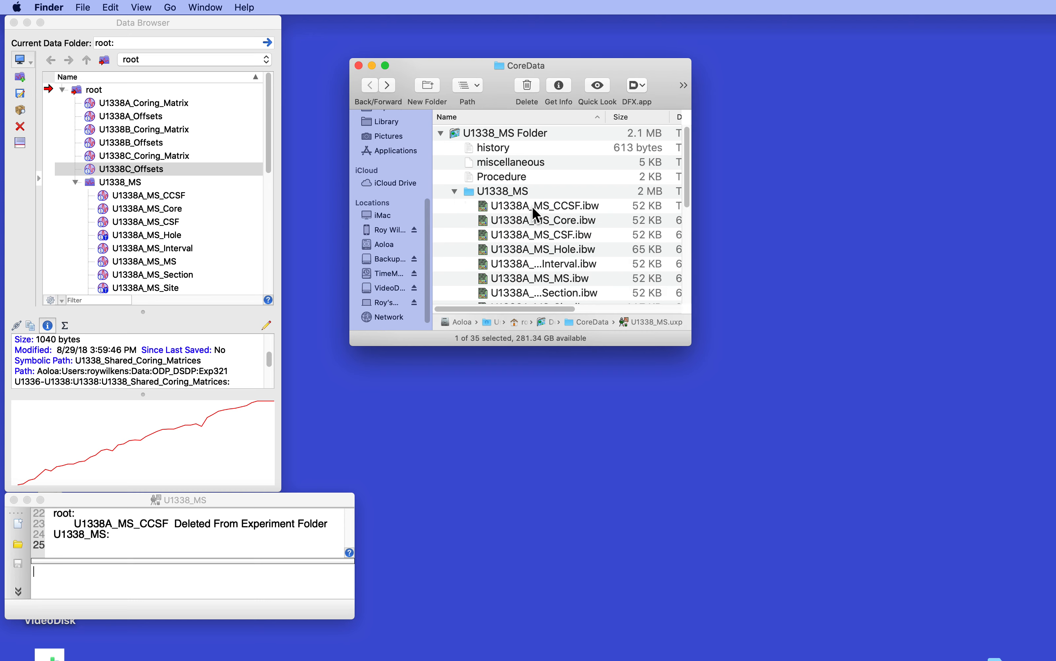
scroll(532, 206, "down", 5)
scroll(532, 206, "up", 5)
left_click(453, 191)
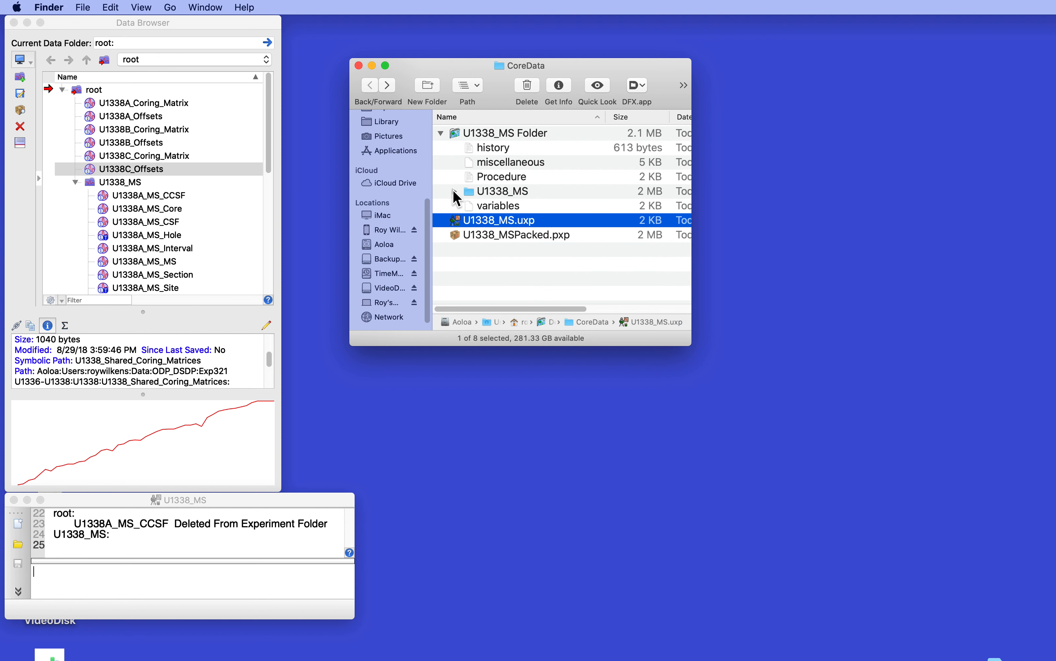
Start a new empty experiment without saving the current one and close the procedure window that opens
left_click(248, 568)
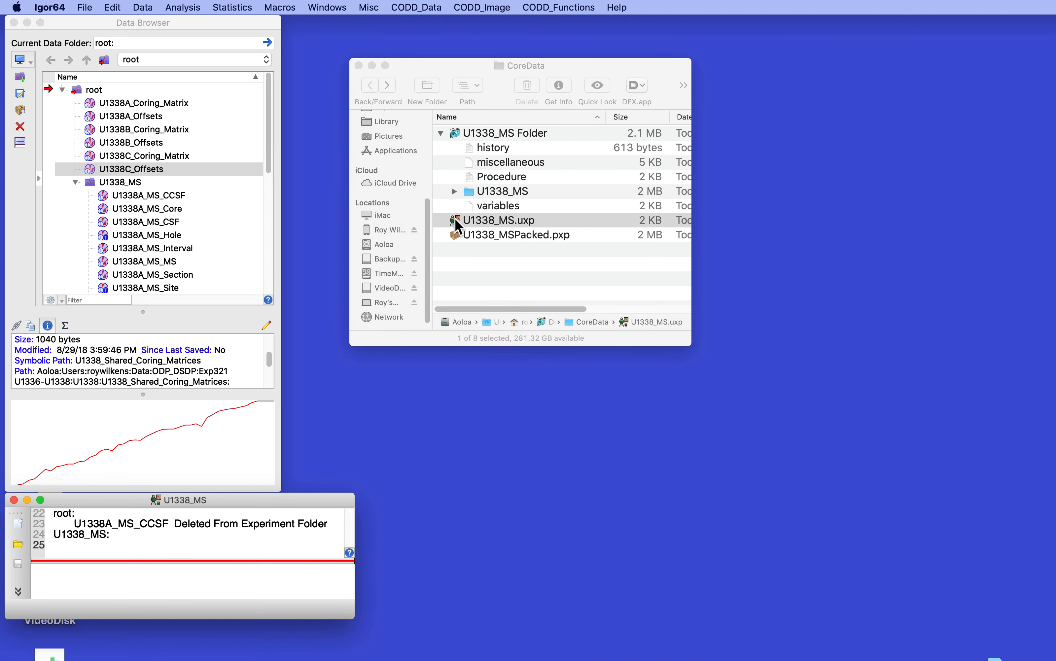
left_click(84, 7)
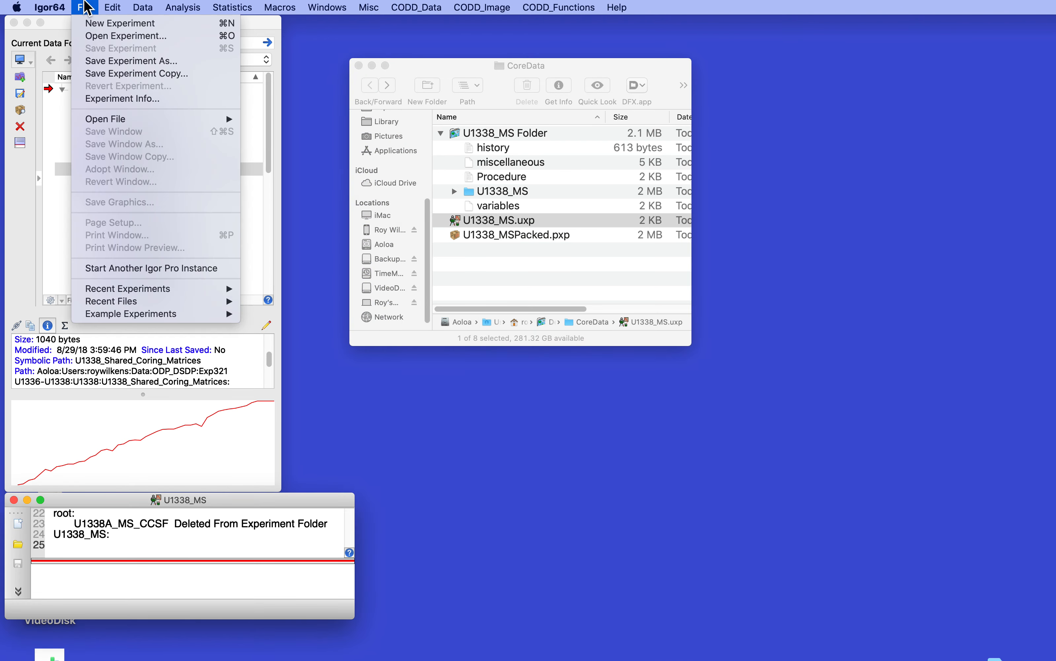
left_click(89, 24)
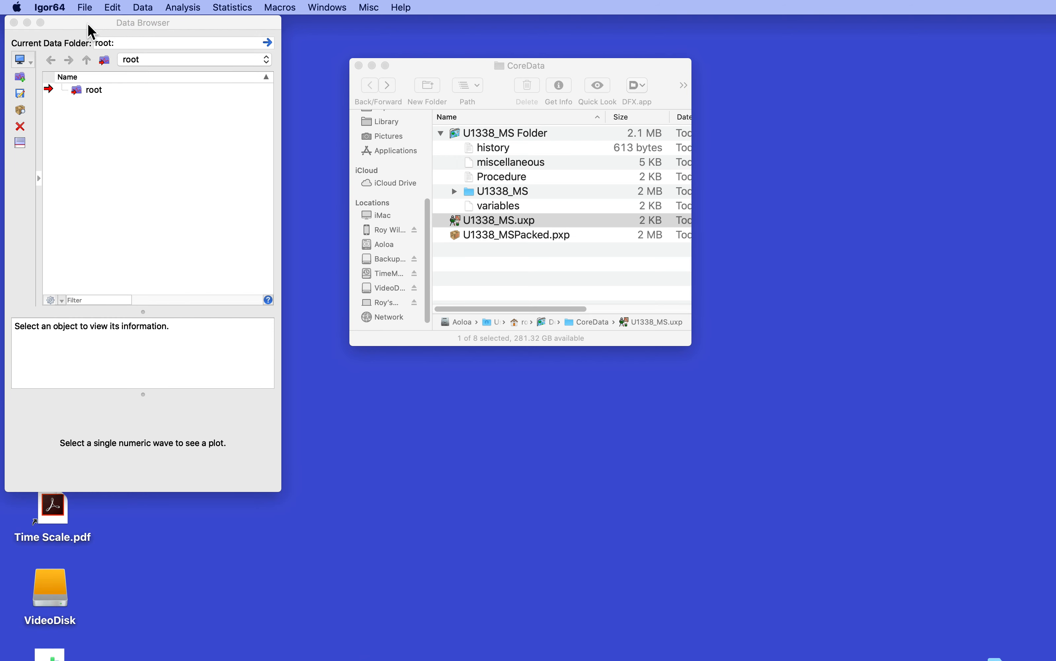
left_click(160, 254)
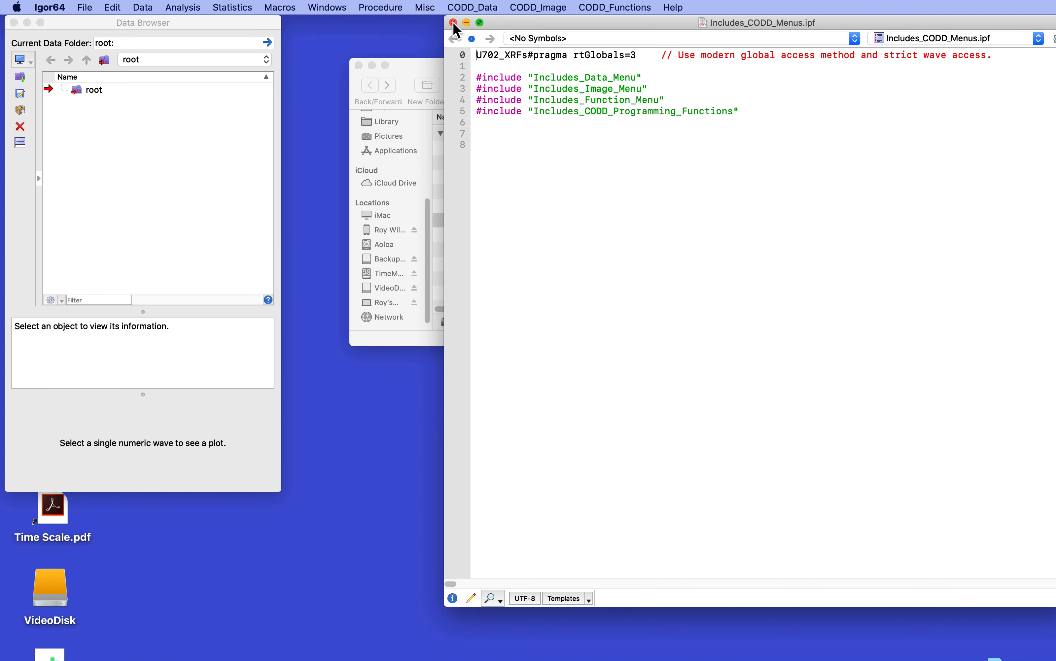
left_click(453, 23)
left_click(218, 232)
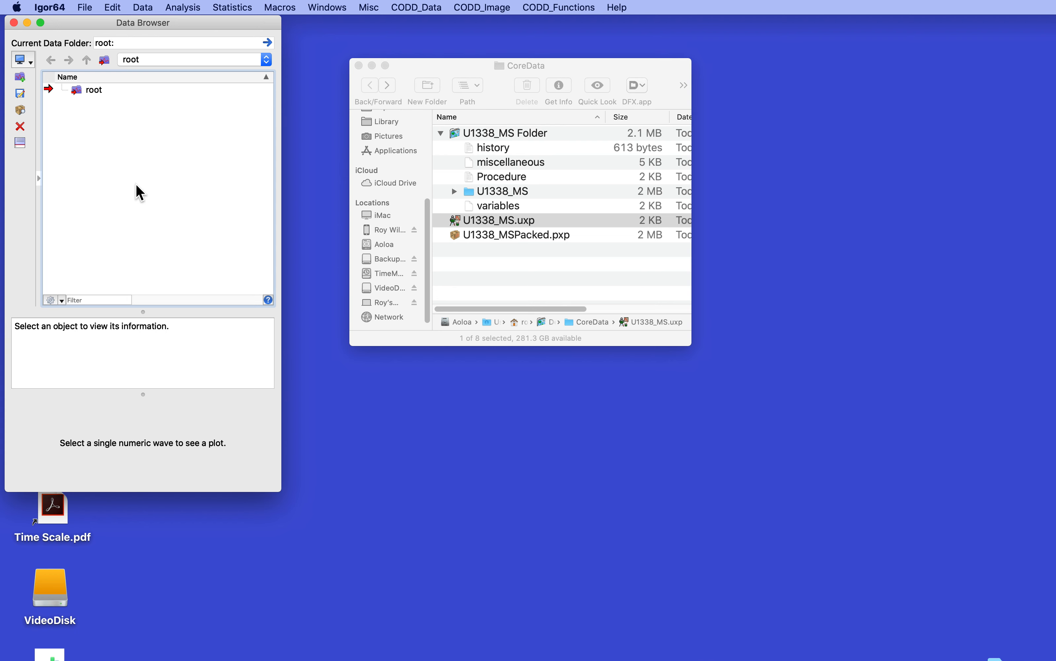
Run Load_Shared_Folder from the CODD_Data External_InOut menu, choosing s to share rather than copy
left_click(411, 7)
mouse_move(416, 63)
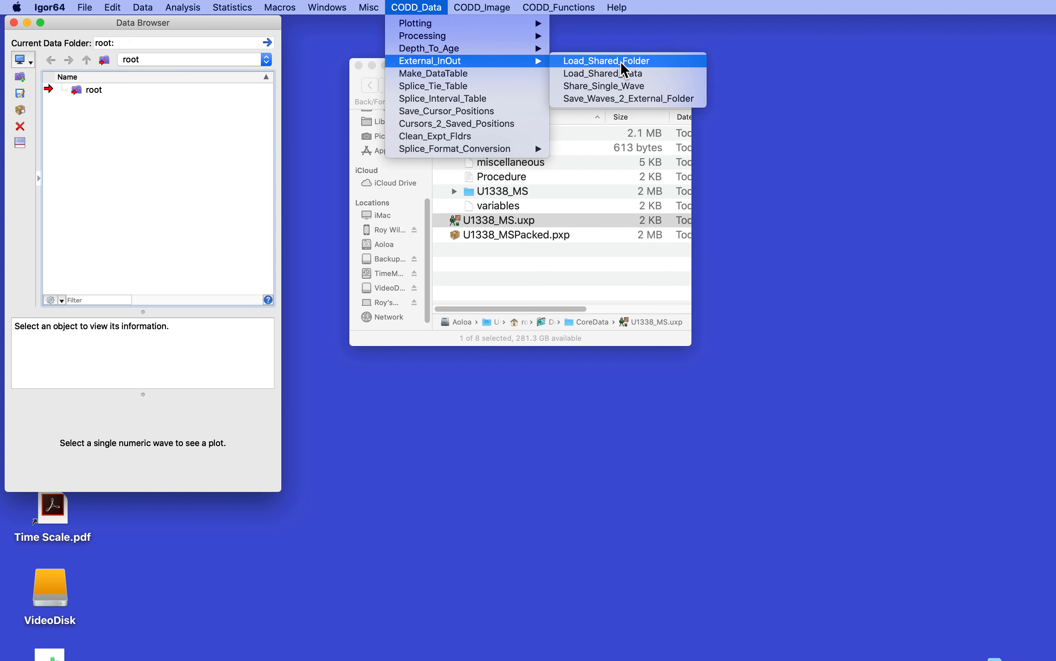
left_click(625, 70)
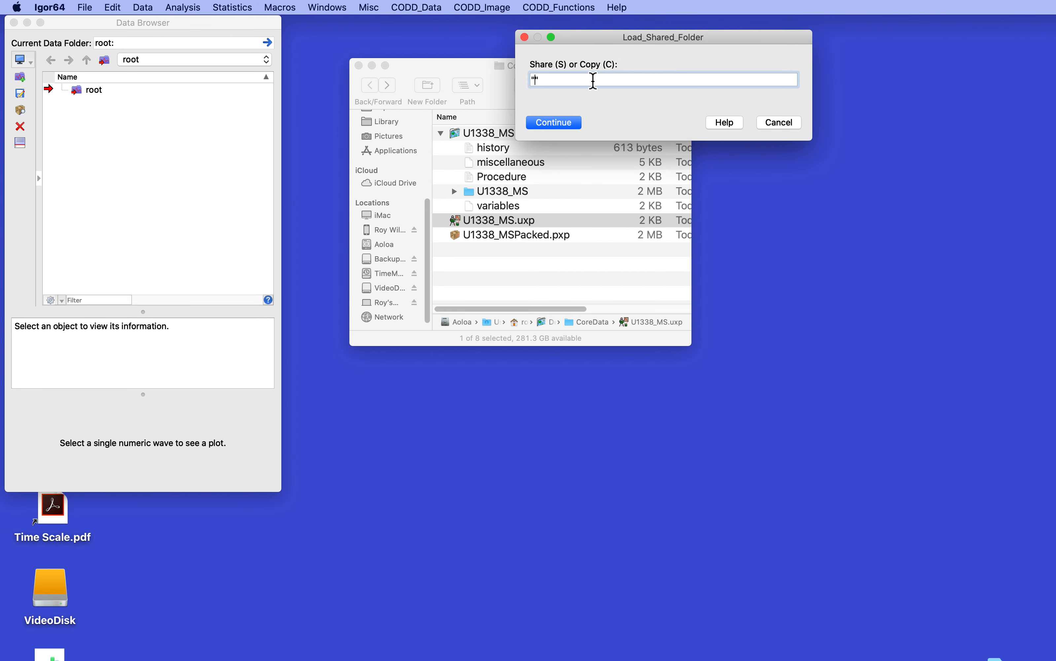
type("s")
left_click(555, 122)
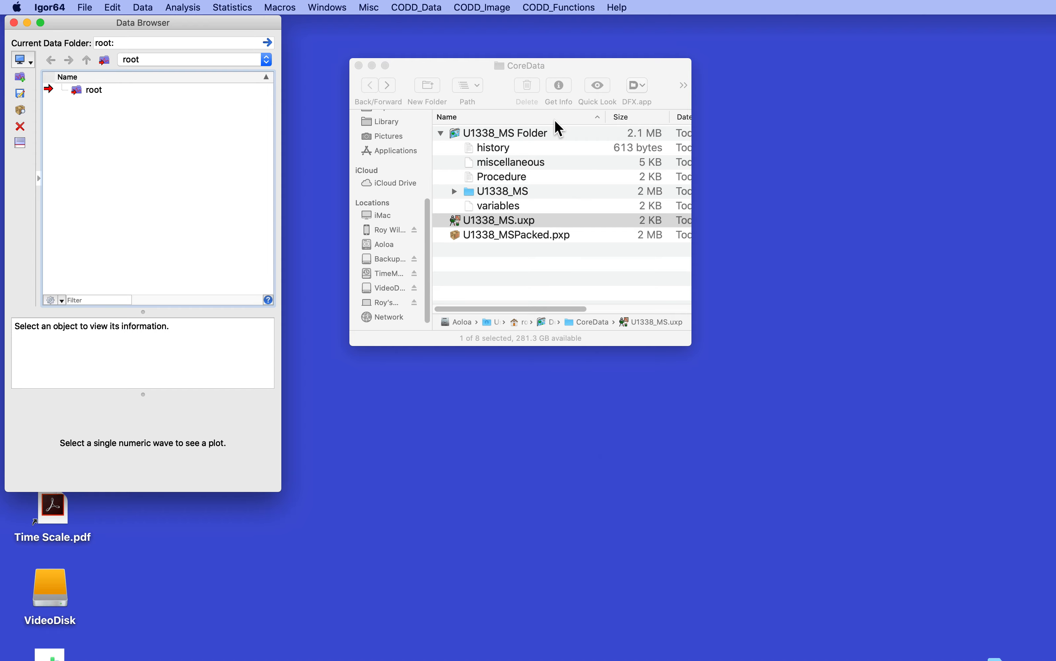
Pick the U1338_MS folder inside CoreData's U1338_MS Folder as the shared folder to load
key("super+shift+d")
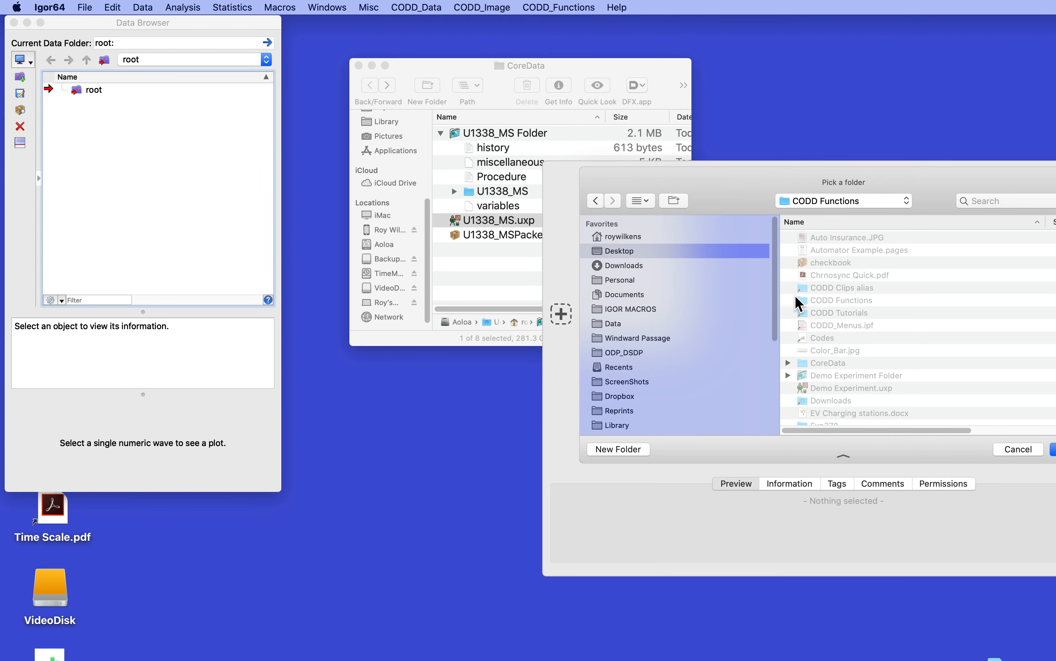
left_click_drag(541, 149, 544, 153)
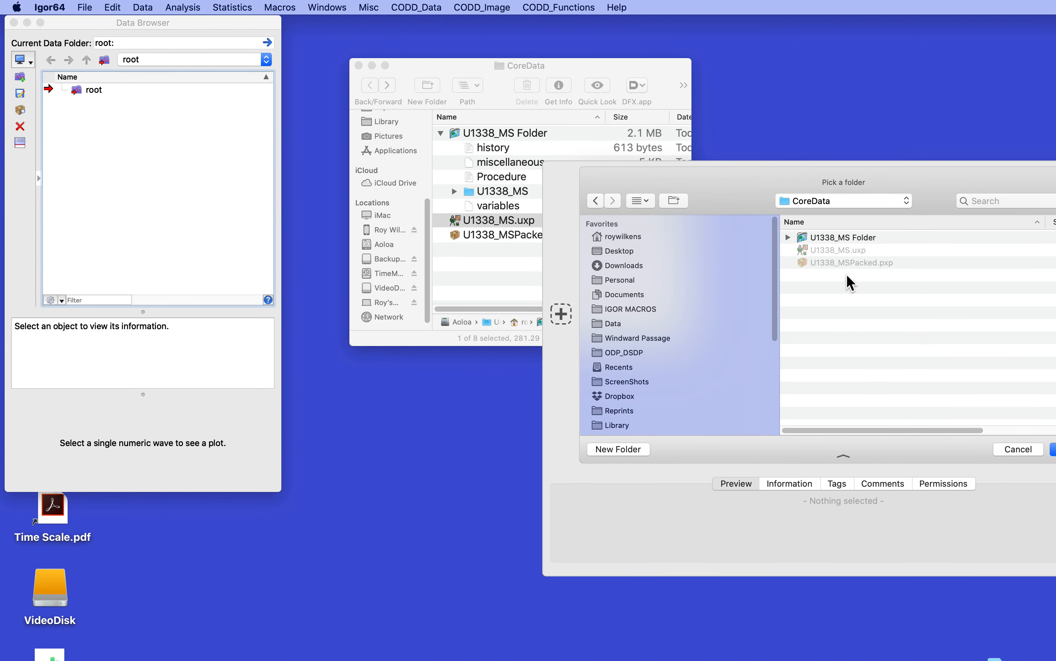
left_click(788, 237)
left_click(818, 289)
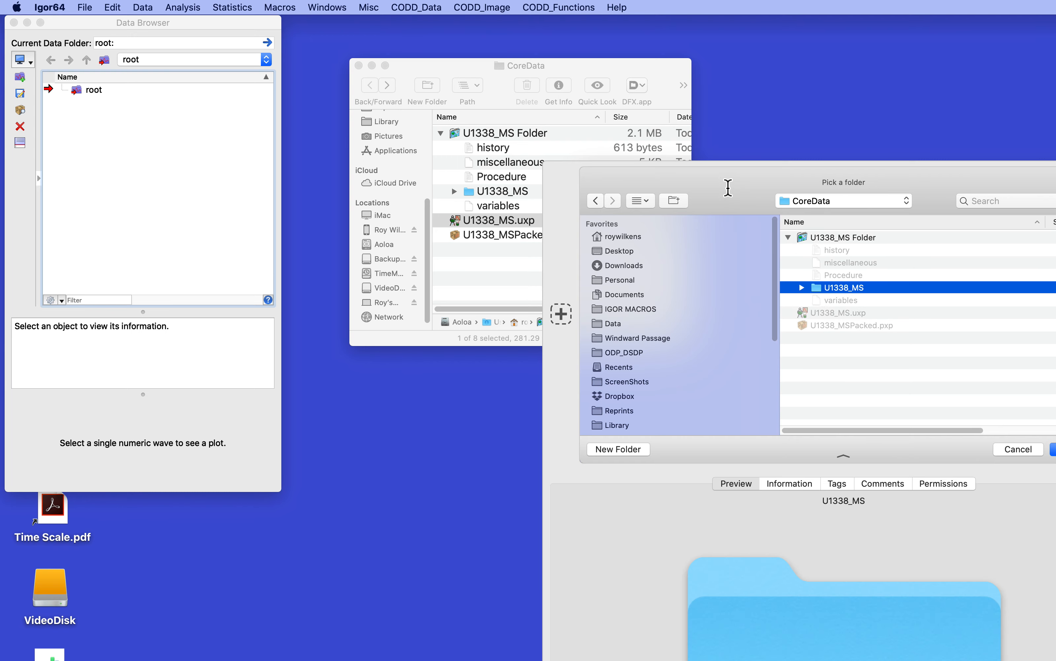
left_click_drag(759, 188, 556, 132)
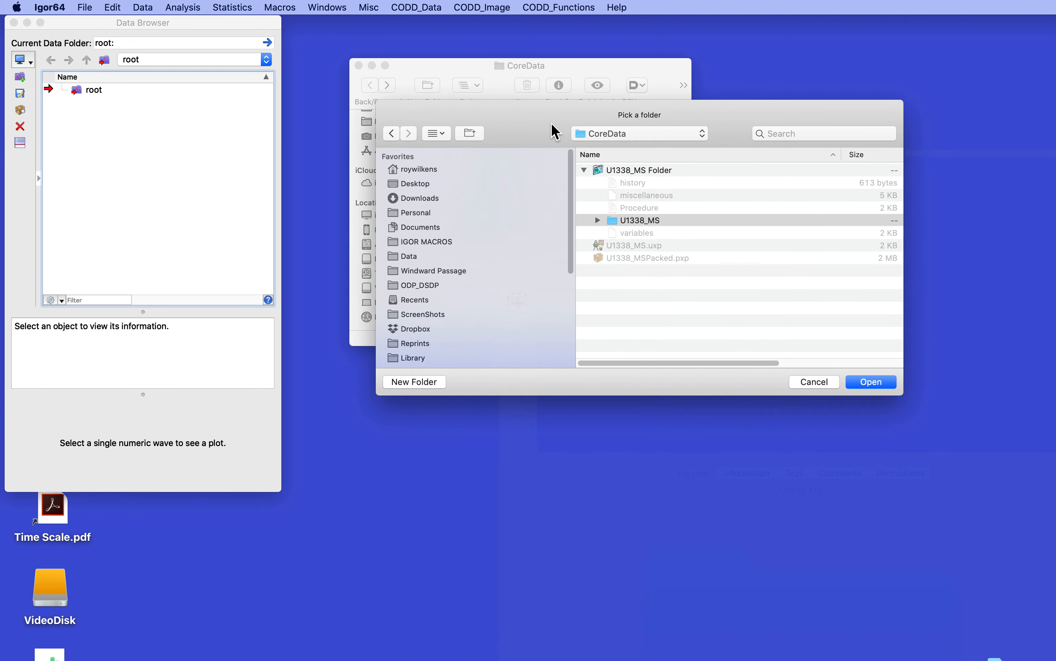
left_click(869, 382)
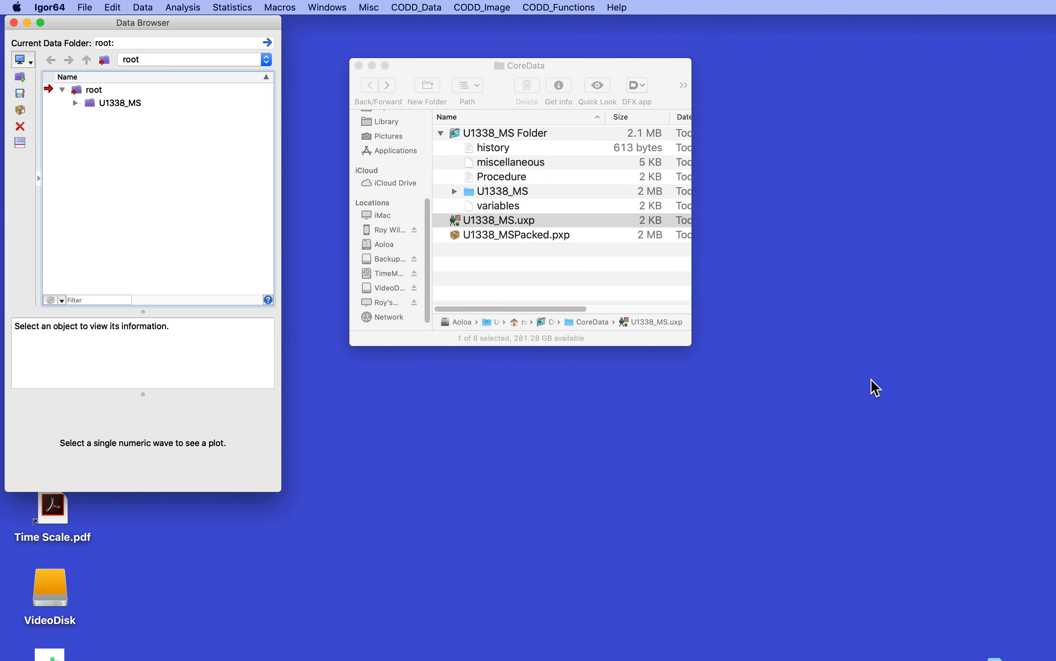
Expand the shared U1338_MS data folder in the Data Browser to view its waves
left_click(76, 103)
left_click(76, 104)
left_click(76, 103)
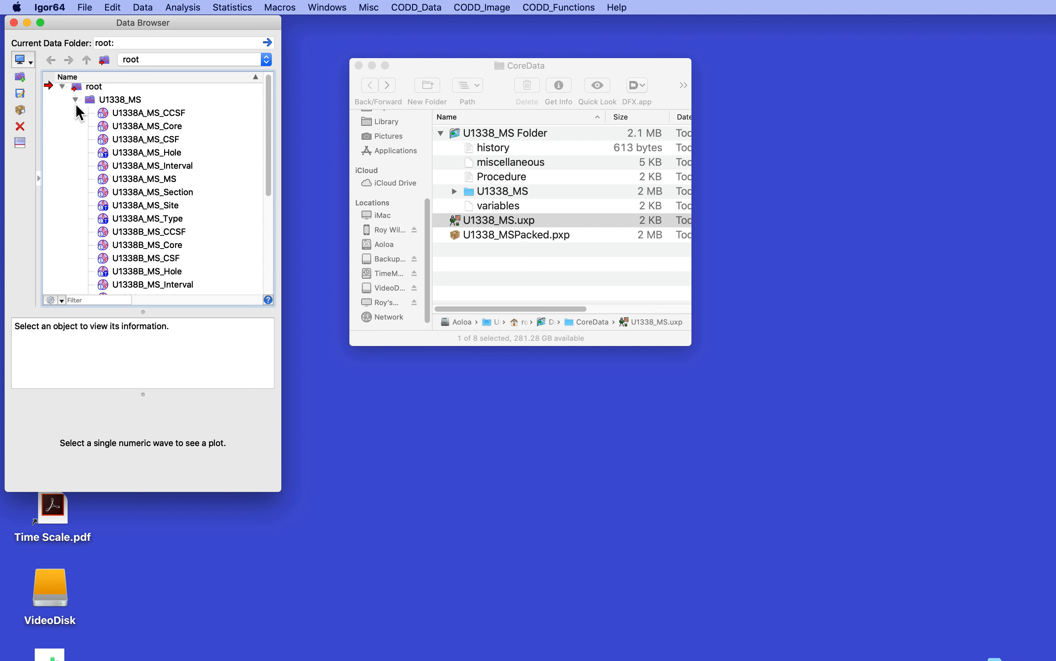
Create a NewDataPlot for hole U1338A with technique MS, data MS, Y axis top 100% and CCSF depth scale
left_click(431, 7)
mouse_move(429, 24)
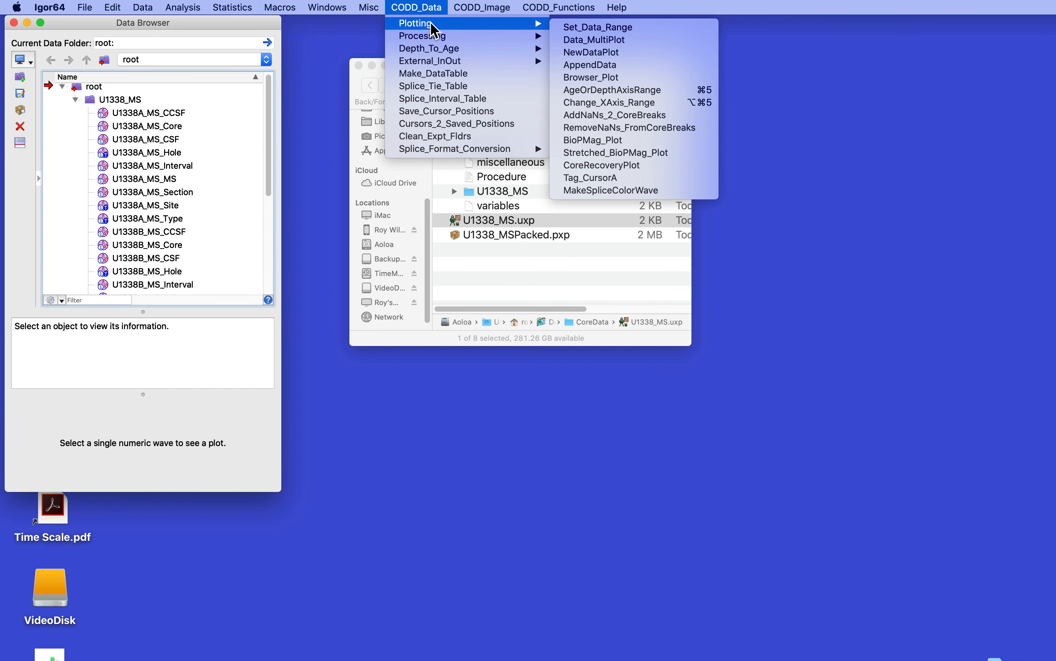
left_click(648, 54)
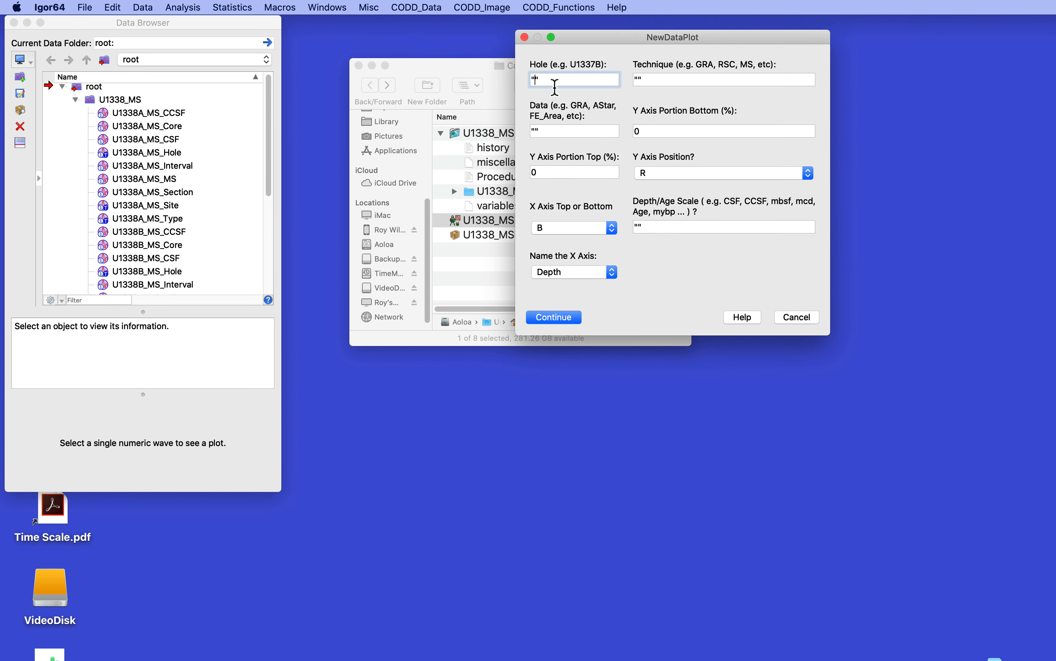
type("U1338A")
key("Tab")
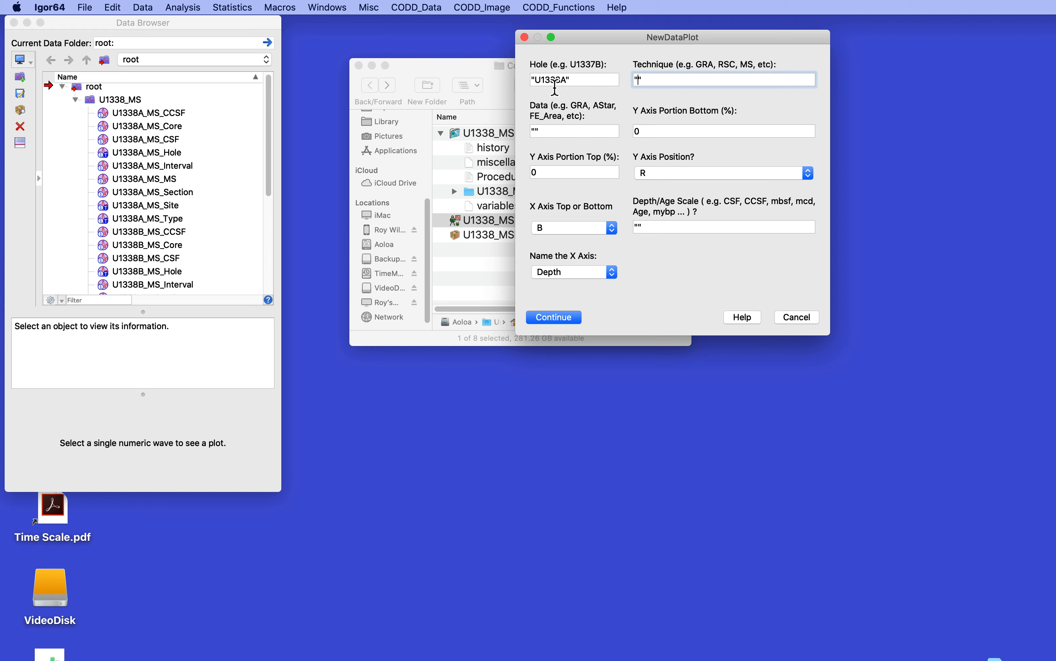
type("MS")
key("Tab")
type("MS")
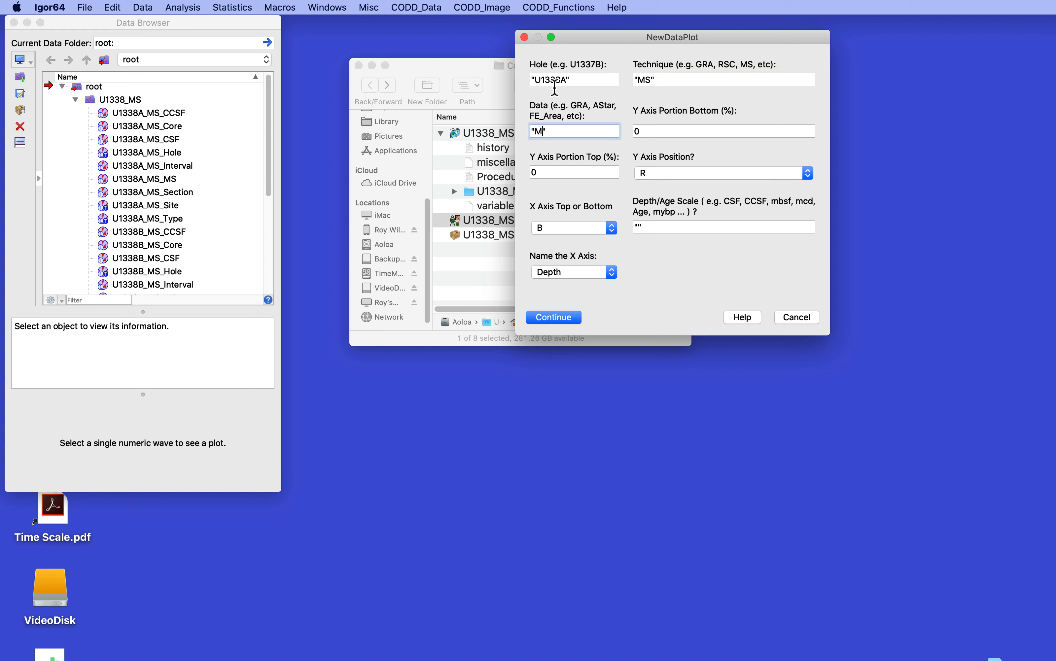
key("Tab")
key("Tab")
type("100")
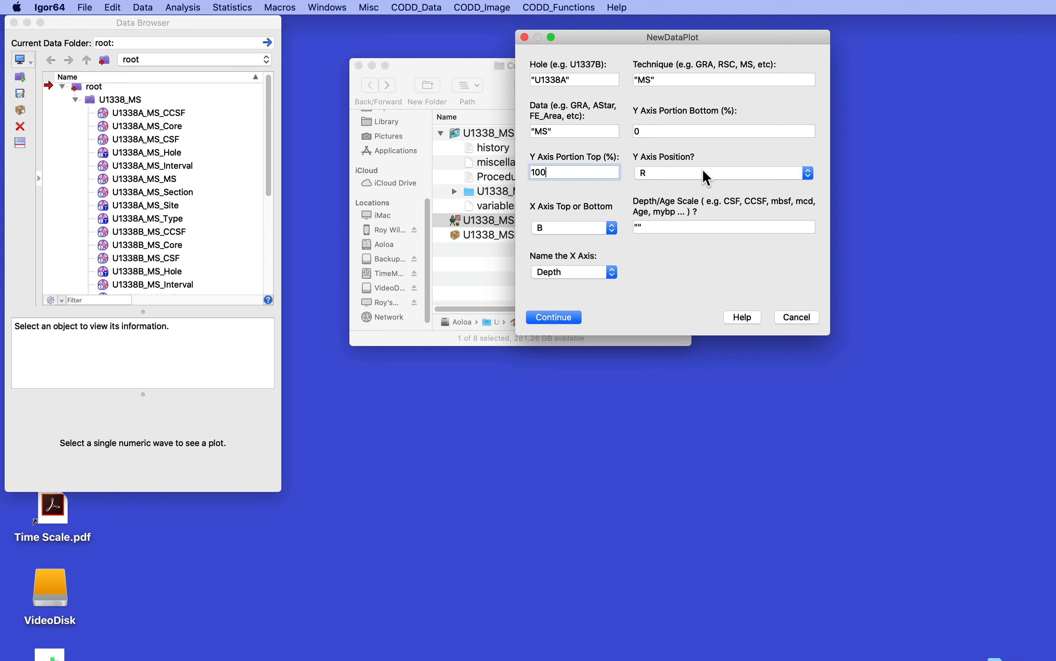
left_click(640, 228)
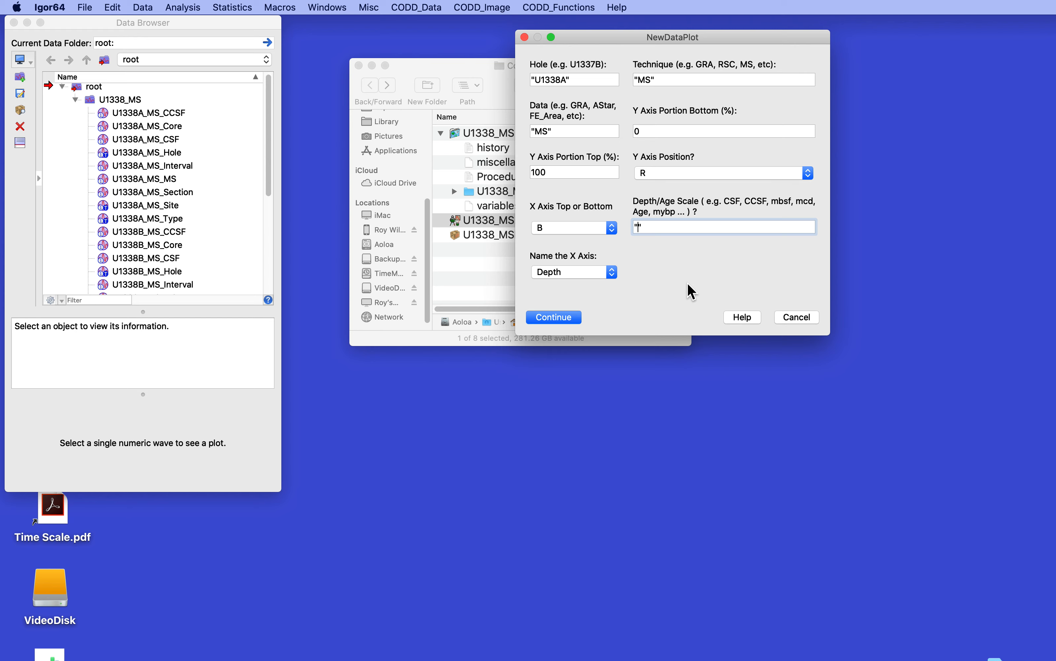
type("CCSF")
left_click(554, 317)
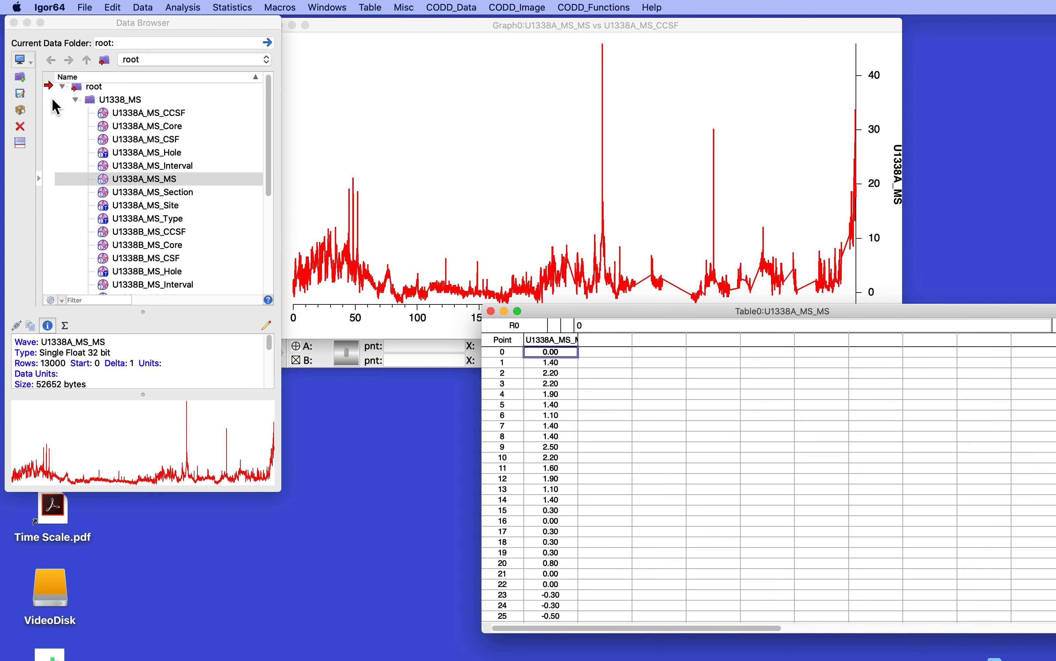
Make U1338_MS the current data folder and set points 0 to 500 of U1338A_MS_MS to NaN from the command line
right_click(87, 100)
left_click(87, 100)
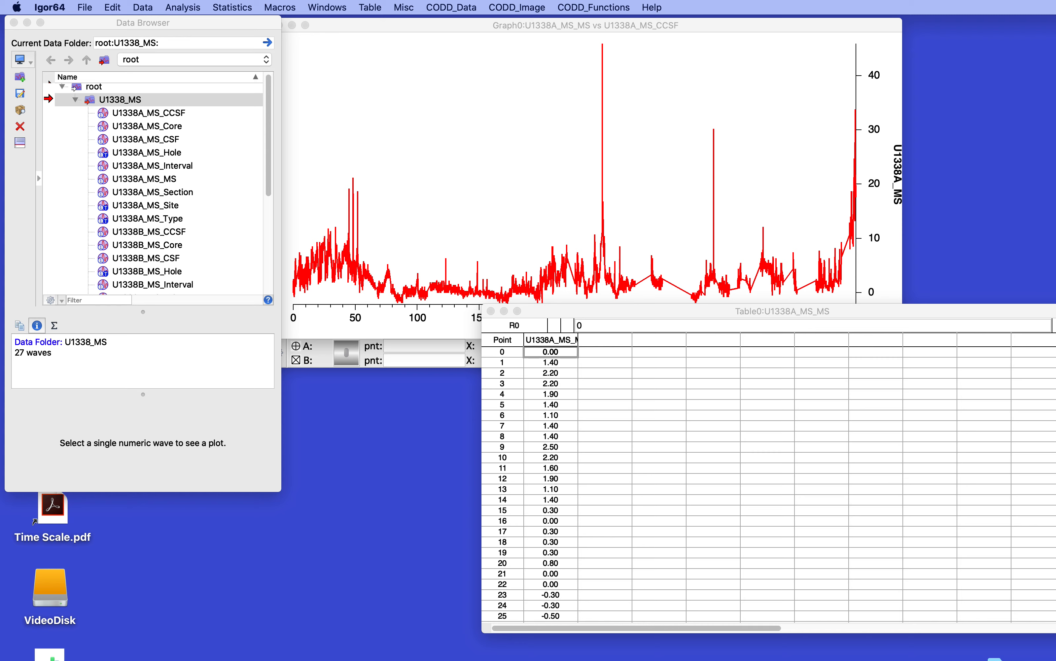
left_click_drag(174, 659, 142, 460)
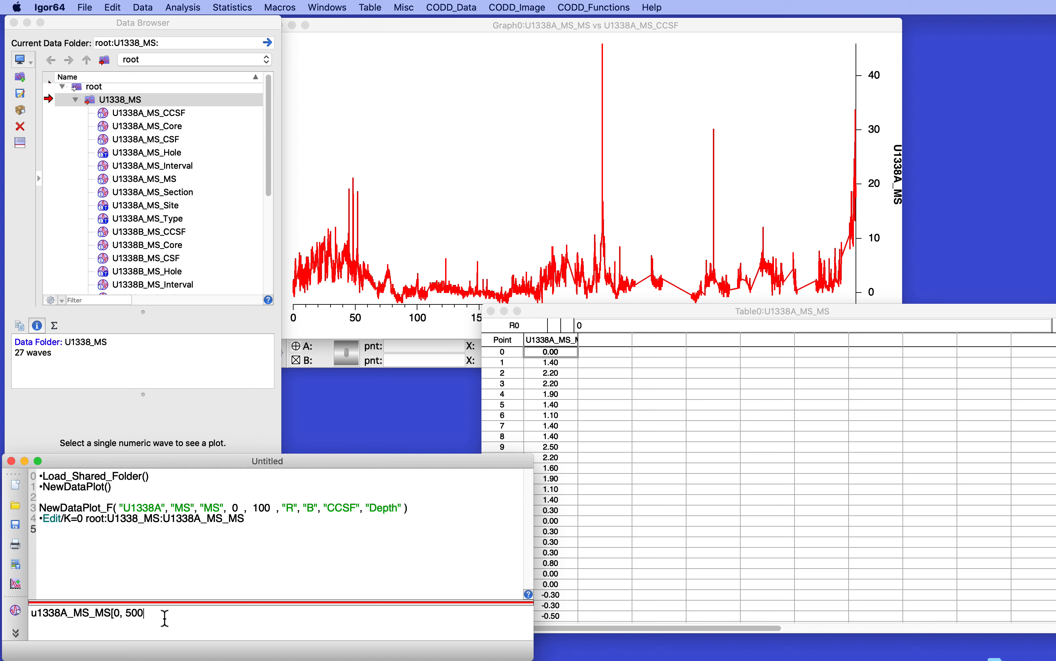
type("] = NaN")
key("Return")
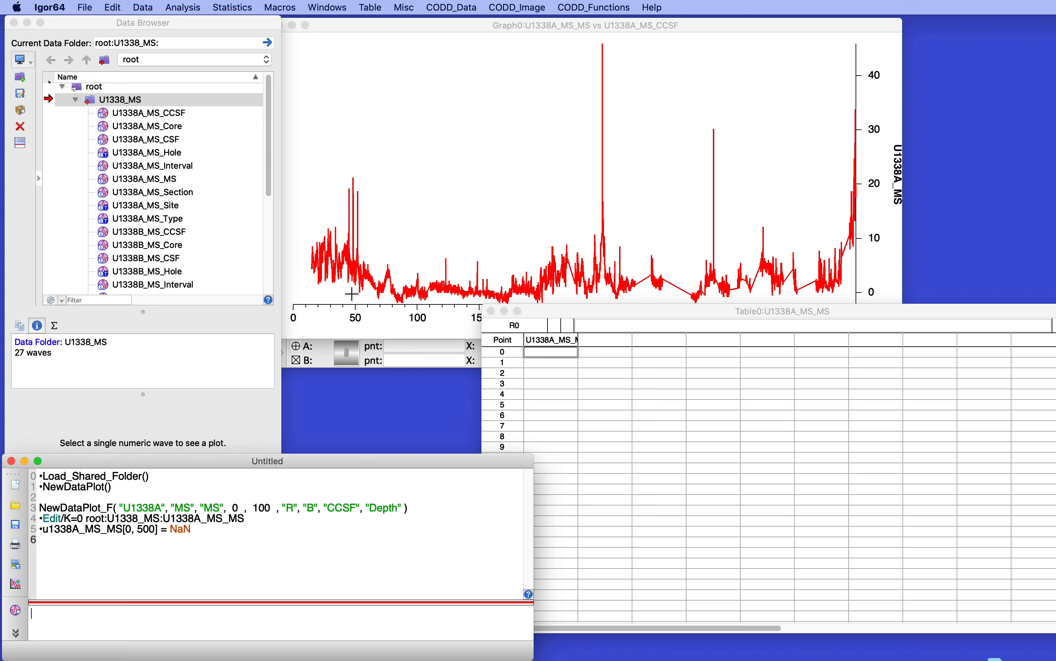
Rerun the NaN command with the point range extended to 0 through 5500
left_click(43, 535)
key("Return")
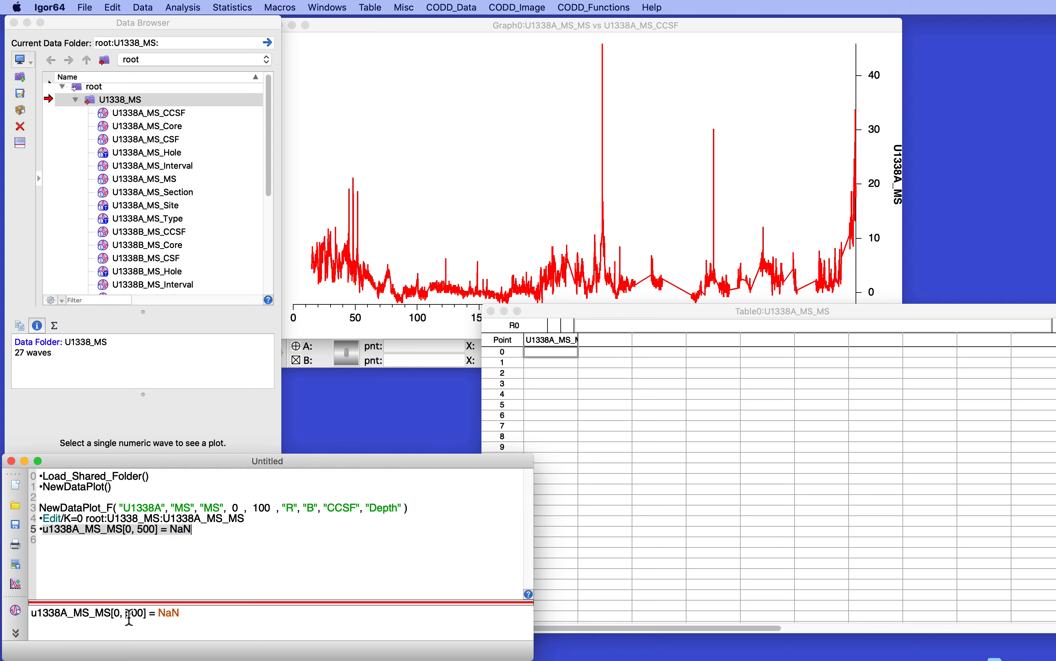
type("5")
key("Return")
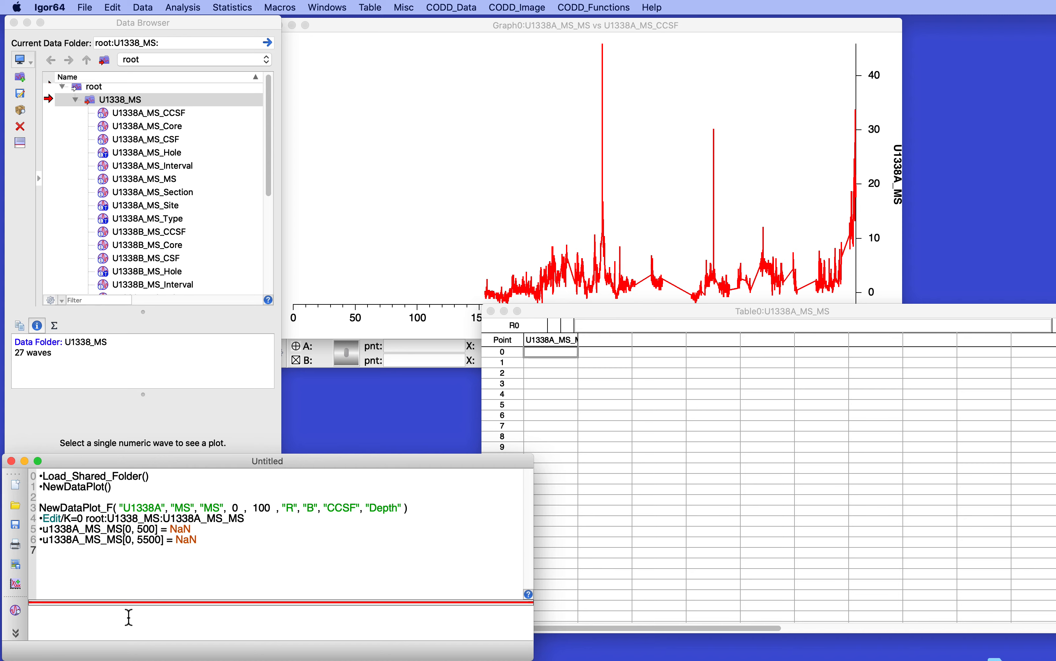
Save the current experiment as Experiment.uxp on the Desktop
key("super+s")
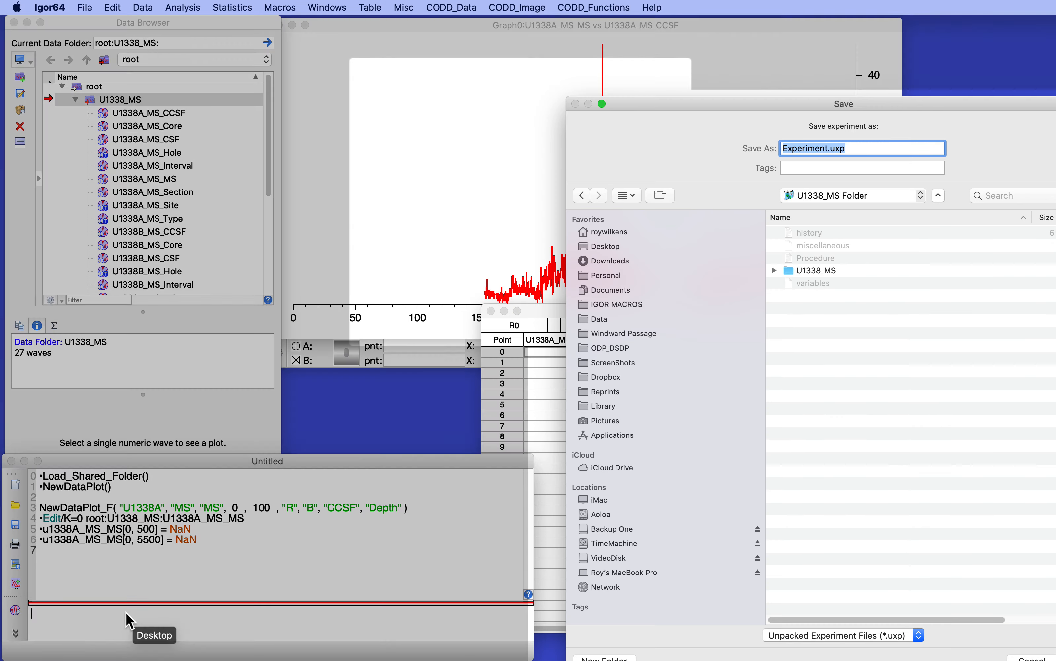
left_click(126, 612)
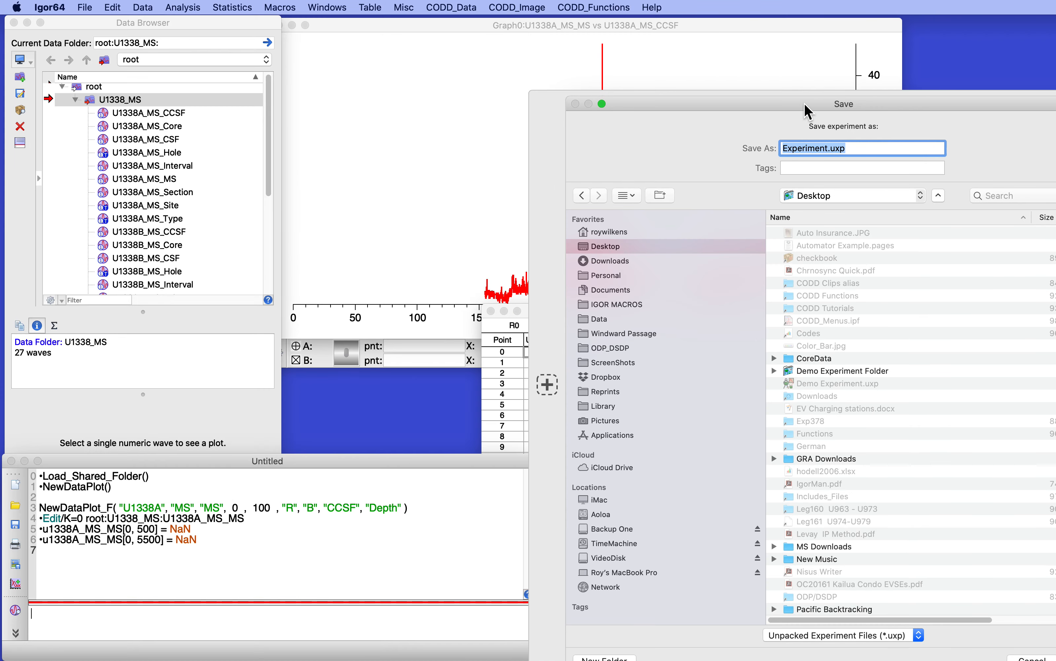
left_click_drag(806, 105, 710, 54)
double_click(711, 56)
left_click(993, 612)
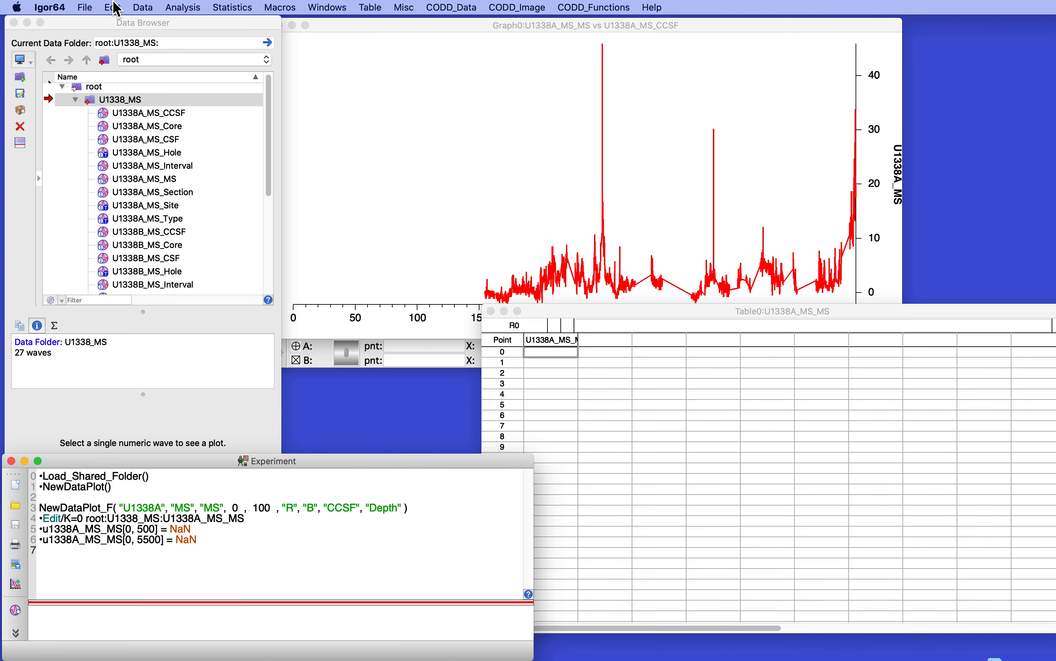
Open the unpacked U1338_MS.uxp experiment from the recent experiments list
left_click(81, 7)
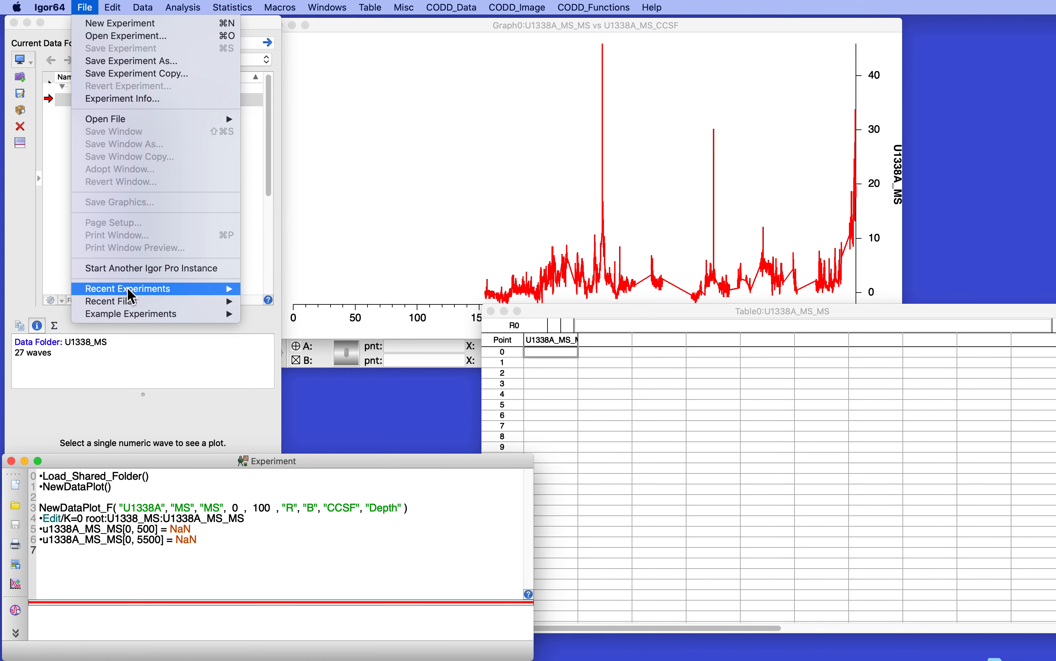
mouse_move(127, 289)
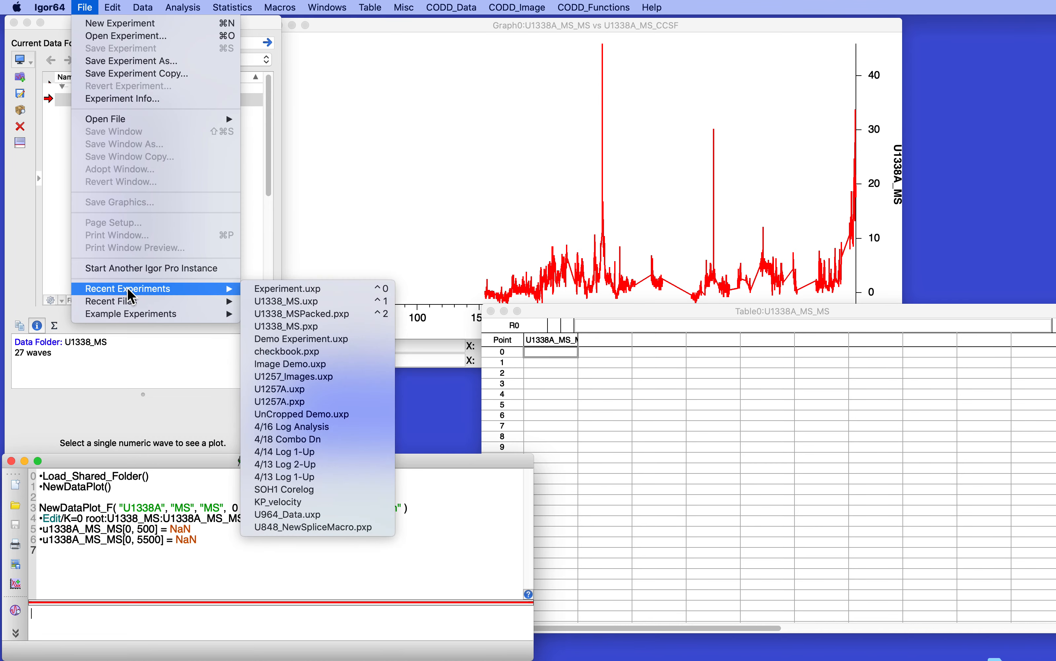
left_click(301, 301)
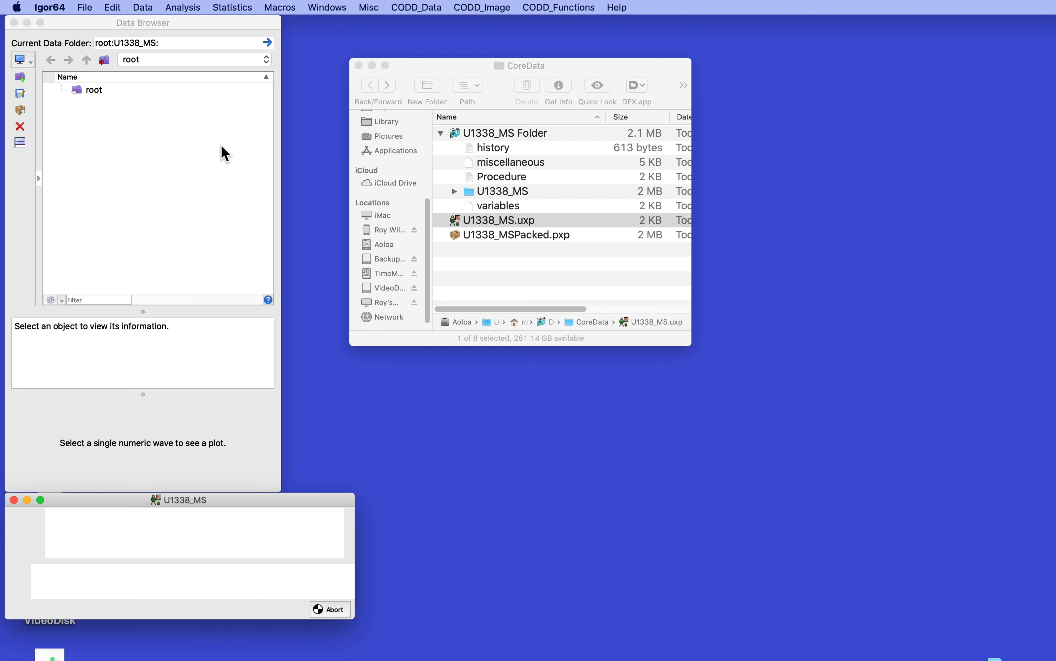
Plot U1338A MS data against CCSF in the reopened experiment, with data MS and Y axis top 100%
left_click(407, 6)
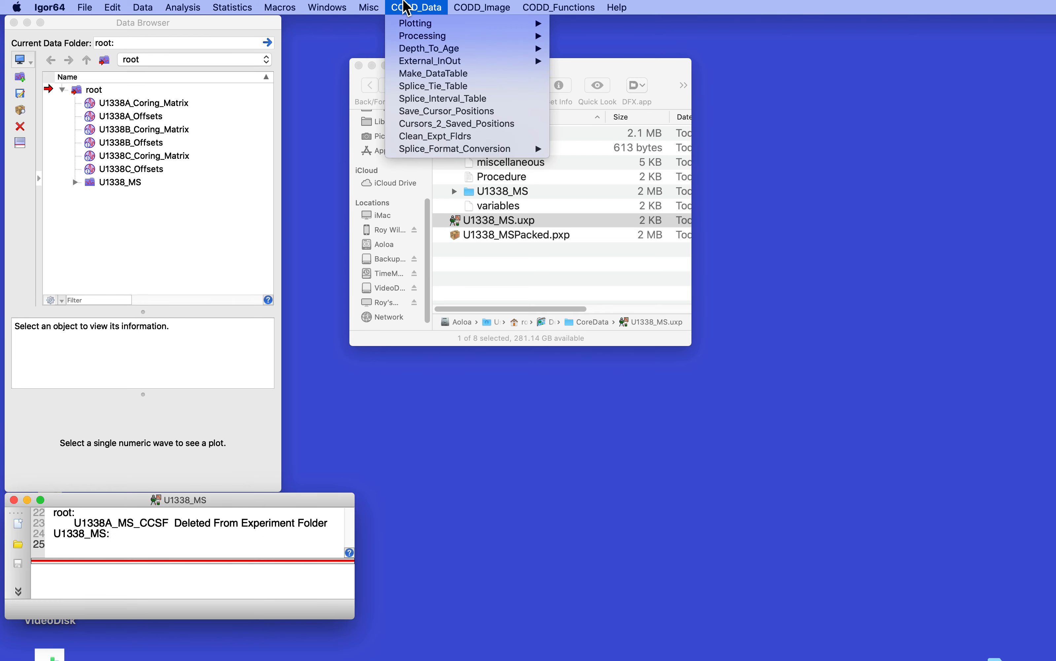
mouse_move(414, 24)
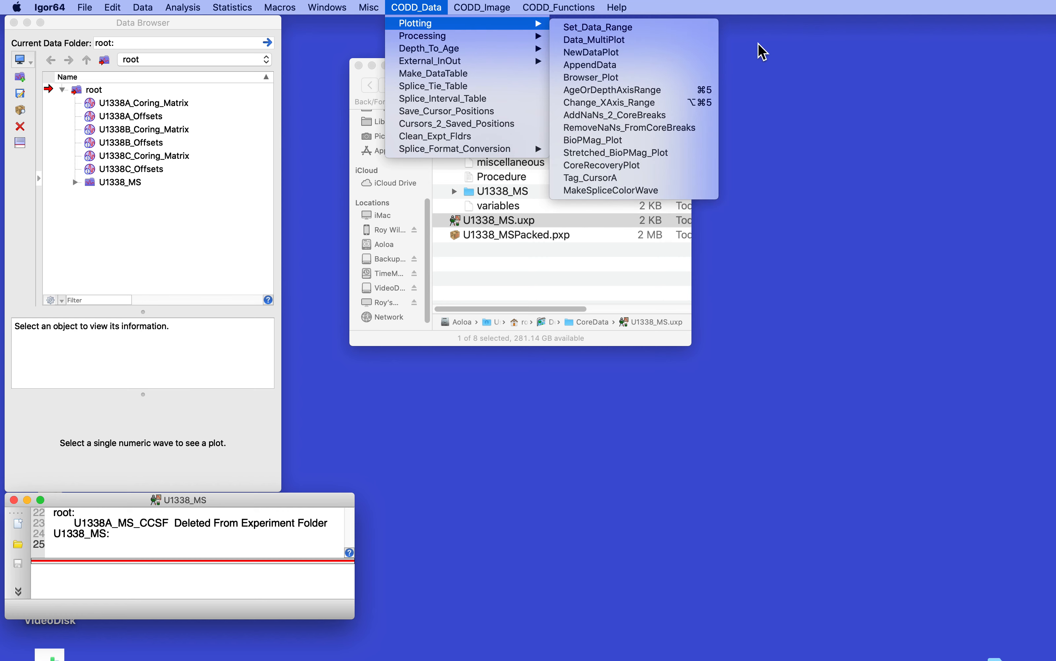
left_click(602, 53)
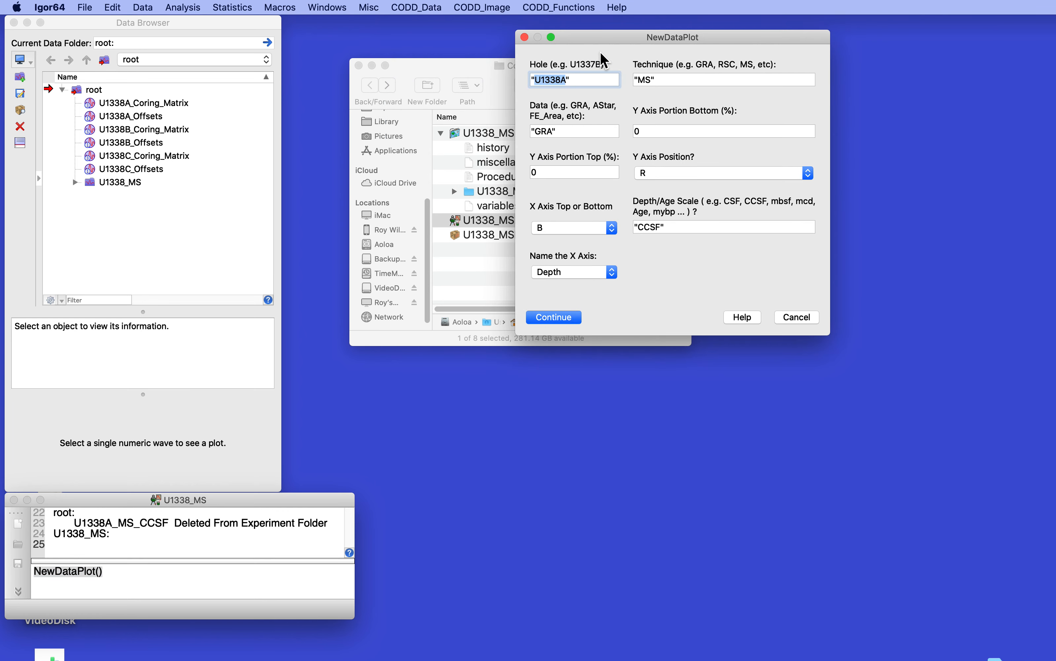
double_click(544, 132)
type("MS")
left_click(544, 173)
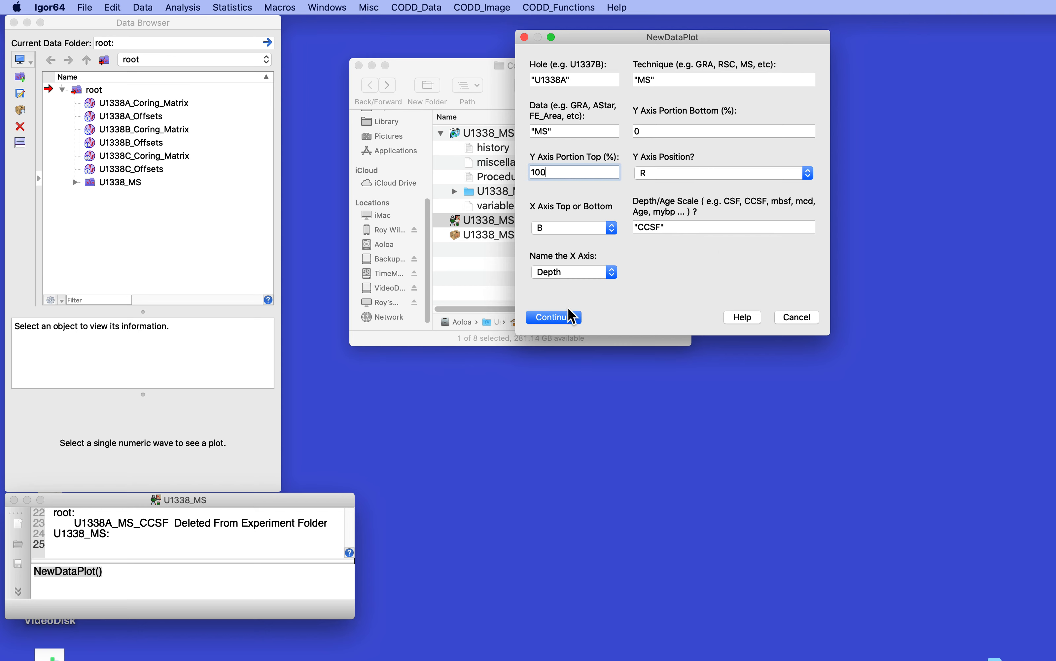
left_click(551, 321)
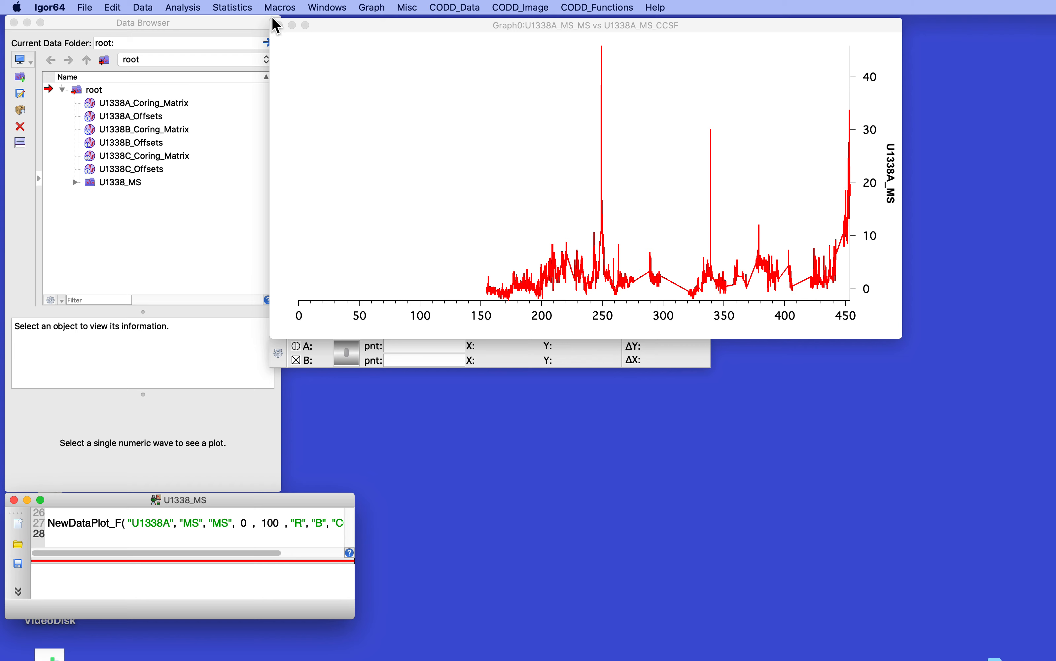
Open U1338_MSPacked.pxp from the CoreData folder without saving changes to the current experiment
left_click_drag(355, 21, 355, 272)
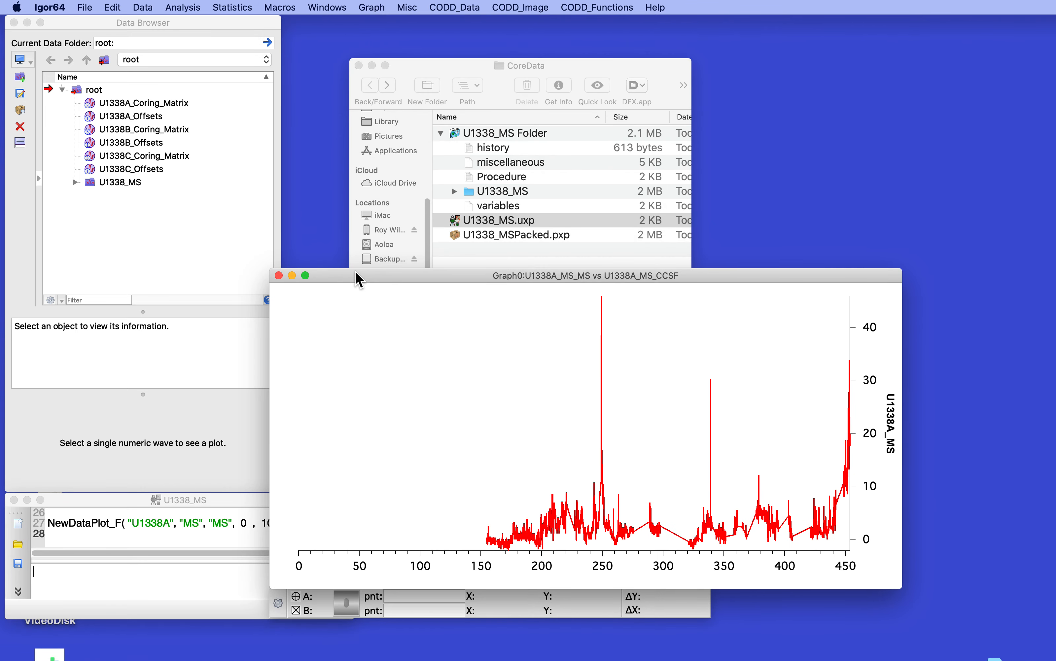
left_click(451, 233)
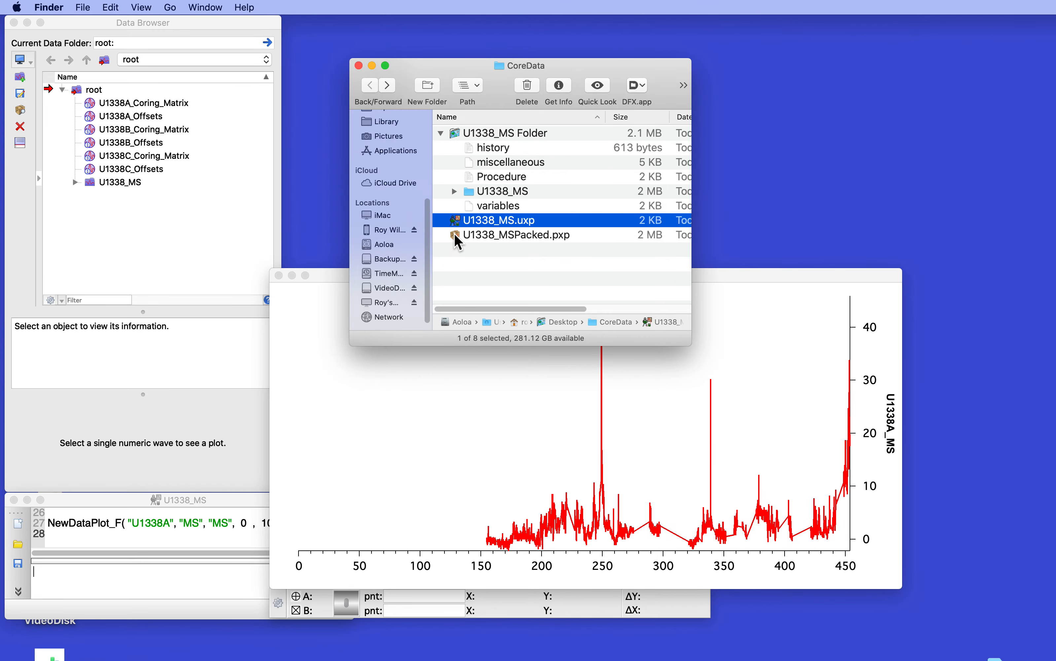
double_click(454, 234)
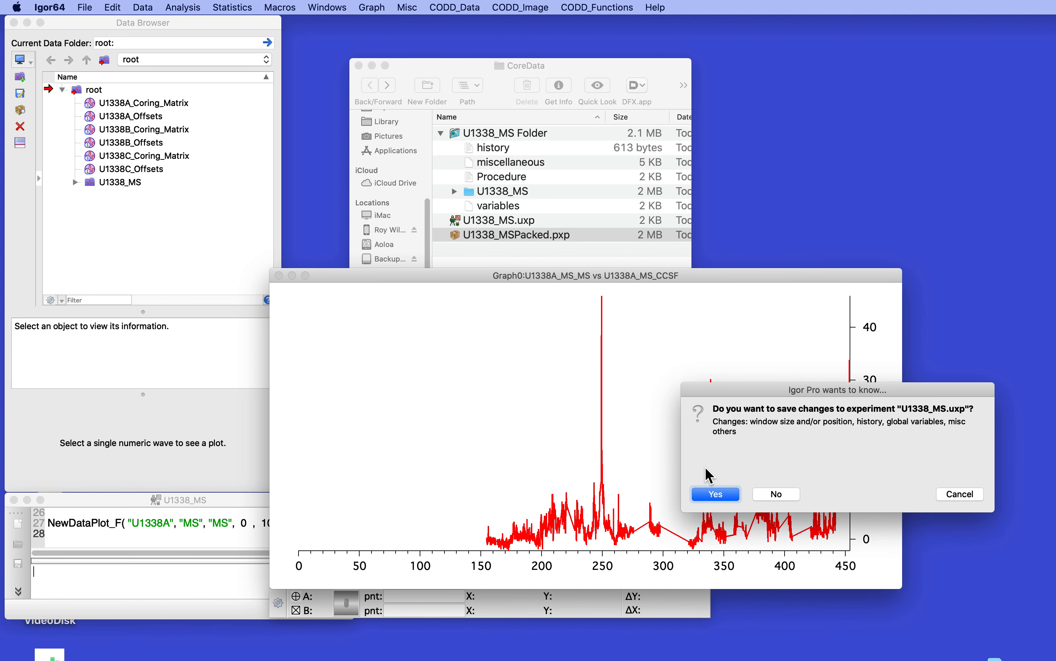
left_click(771, 494)
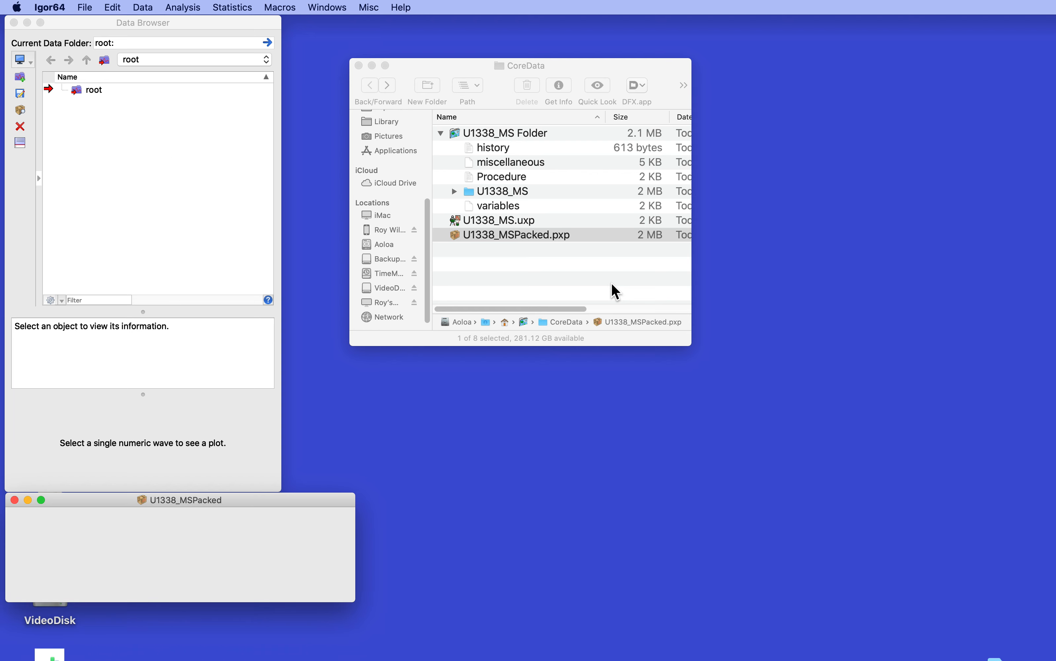
Create a NewDataPlot in the packed experiment for U1338A, correcting the data field to MS and Y axis top to 100%
left_click(416, 7)
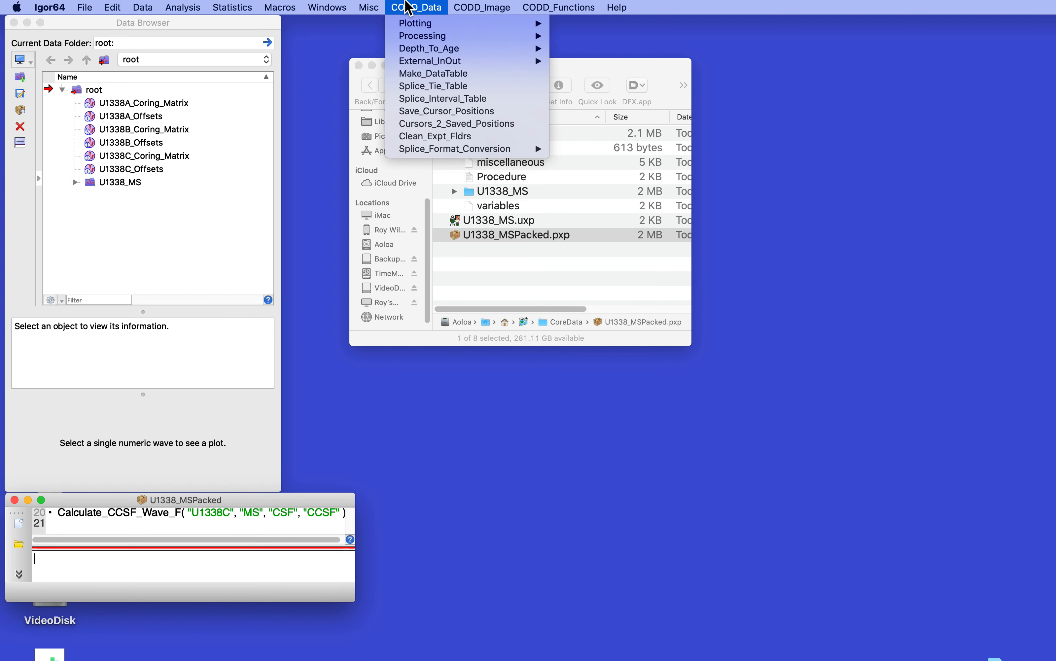
mouse_move(417, 24)
left_click(621, 52)
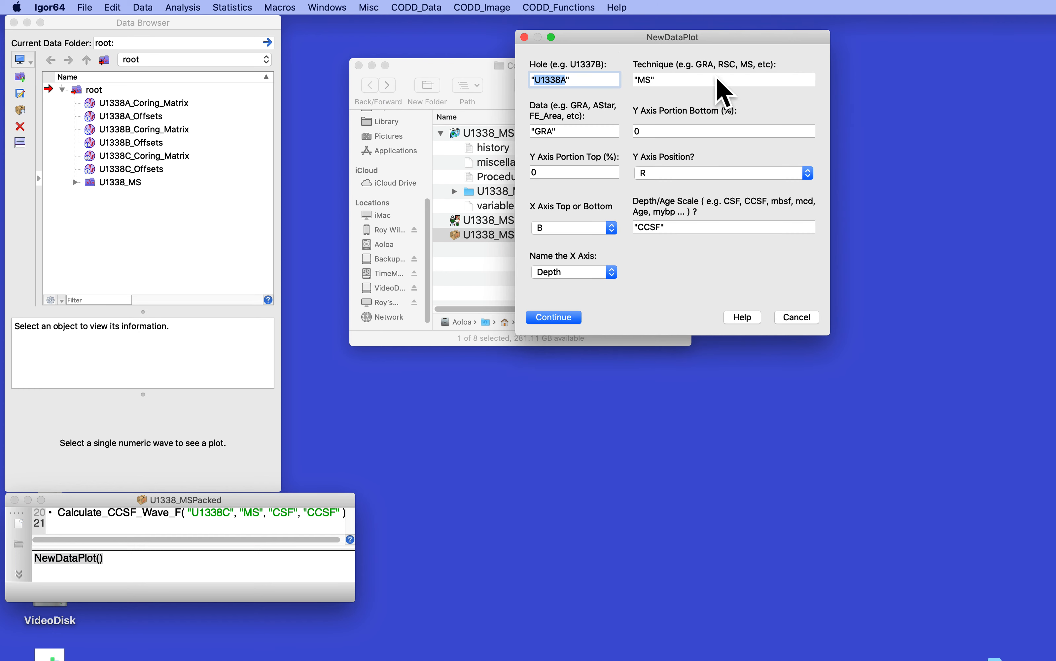
left_click_drag(555, 139, 534, 139)
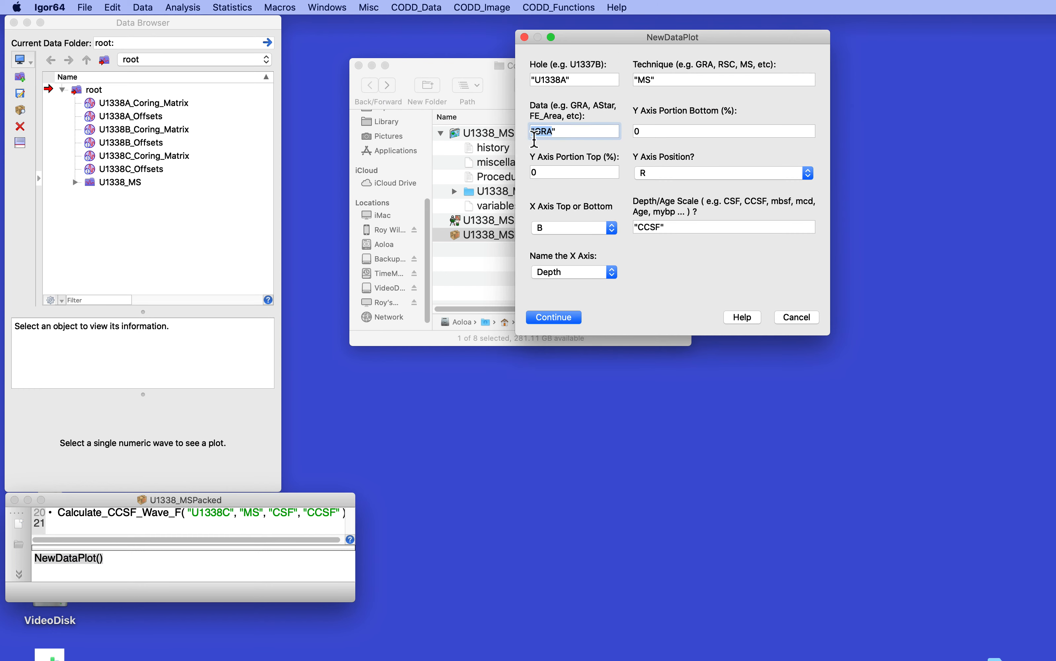
type("S")
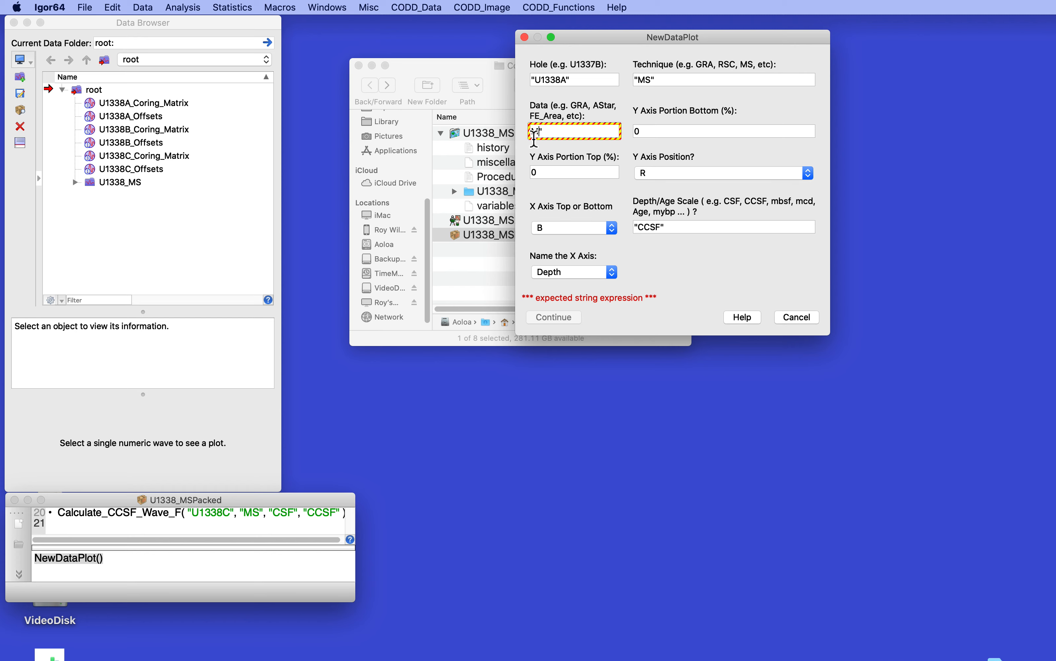
left_click(534, 139)
type("MS\"")
left_click(554, 173)
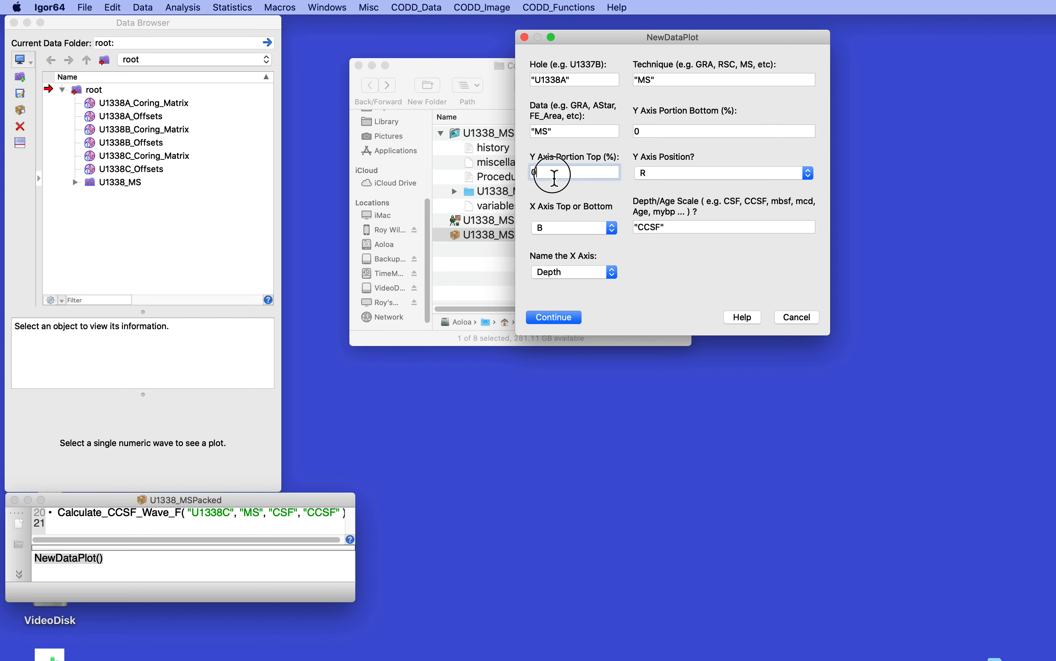
type("100")
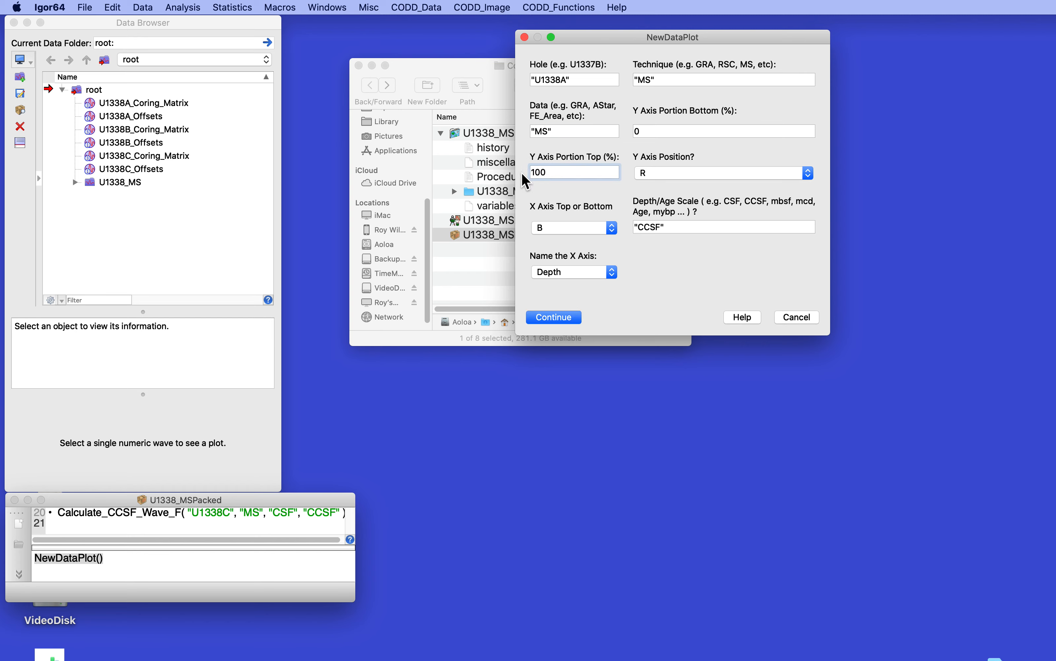
left_click(553, 317)
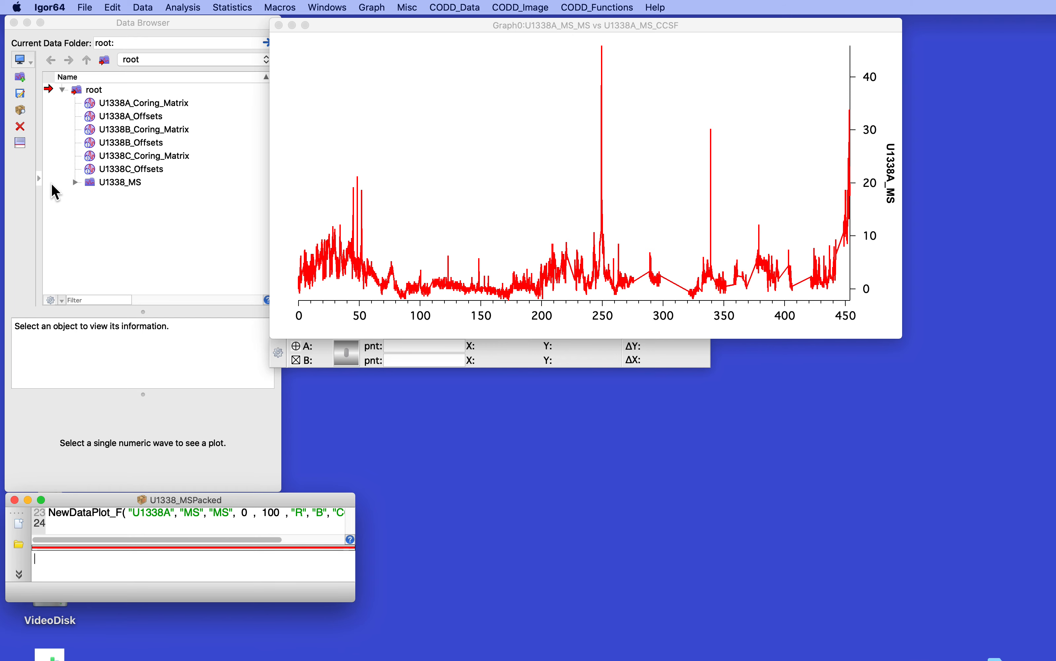
Set U1338_MS as the current data folder in the packed experiment
right_click(115, 182)
left_click(118, 180)
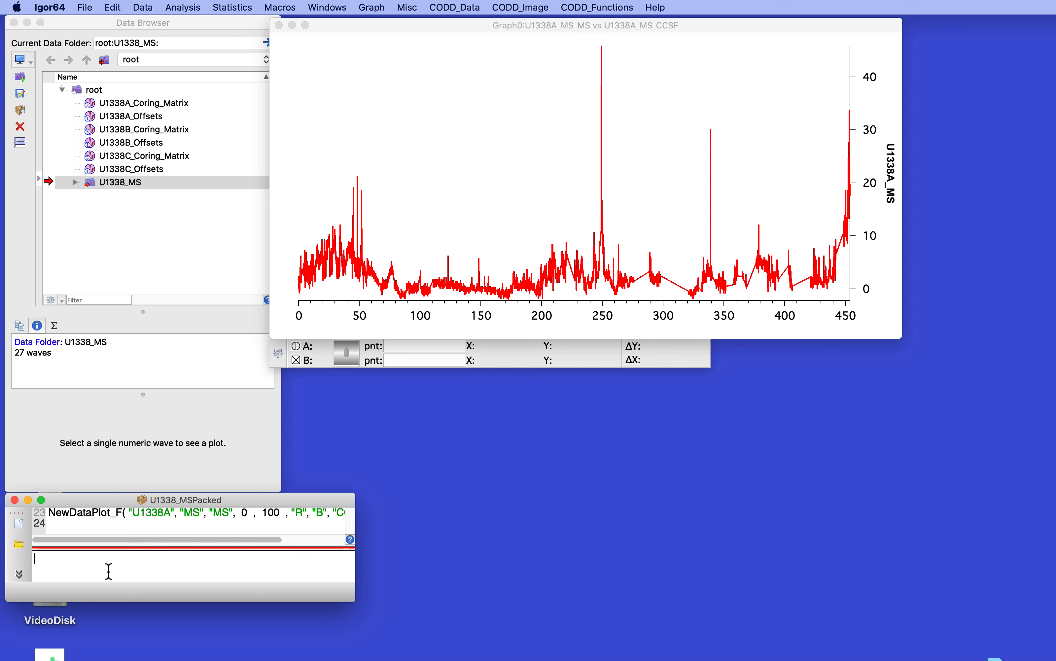
Set U1338A_MS_MS points from 3000 to the end to NaN with a command-line assignment in the packed experiment
type("u1338A[ 3000, inf] = nan")
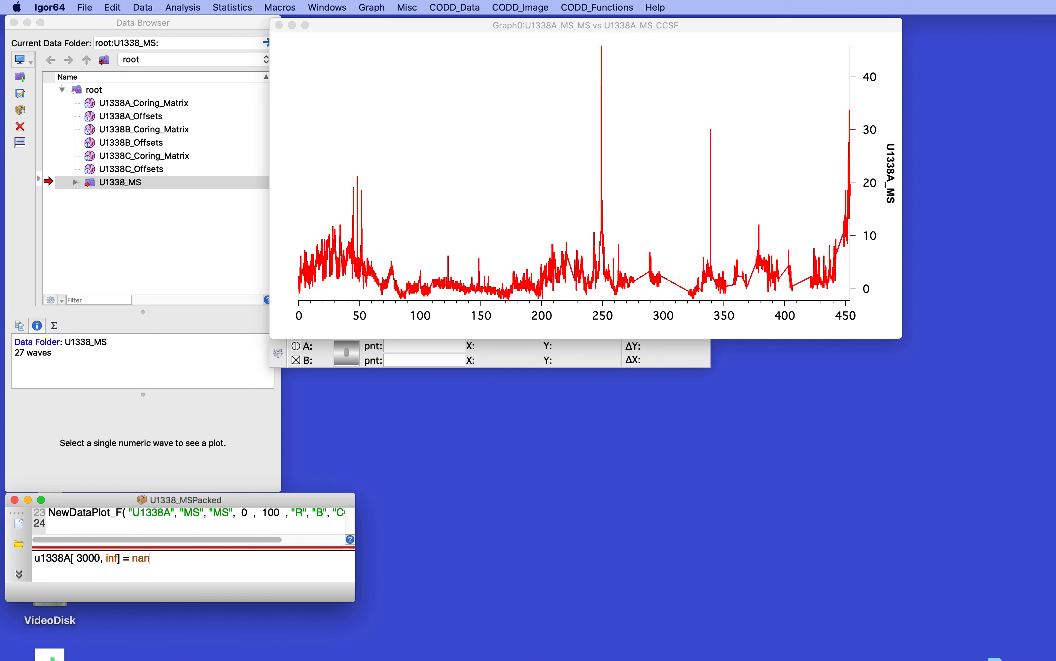
key("Return")
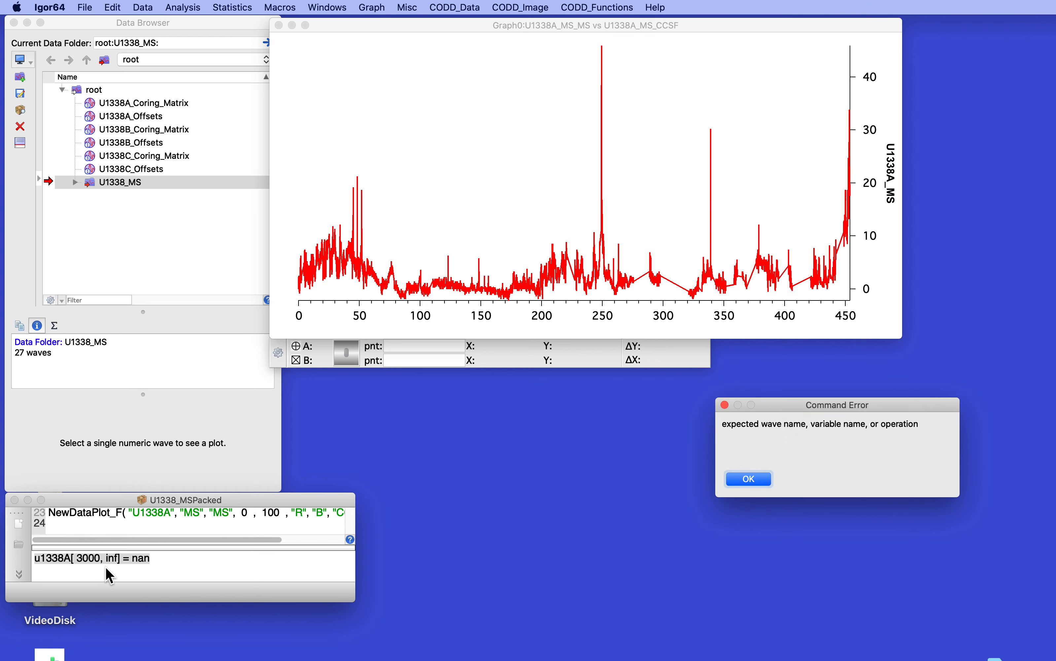
left_click(762, 484)
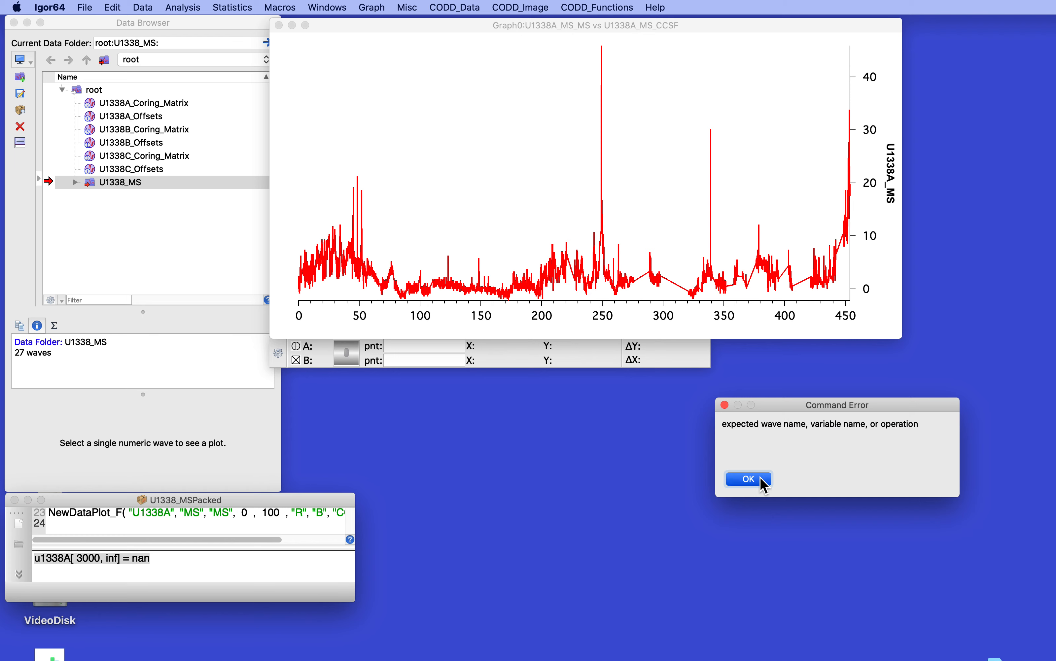
left_click(74, 564)
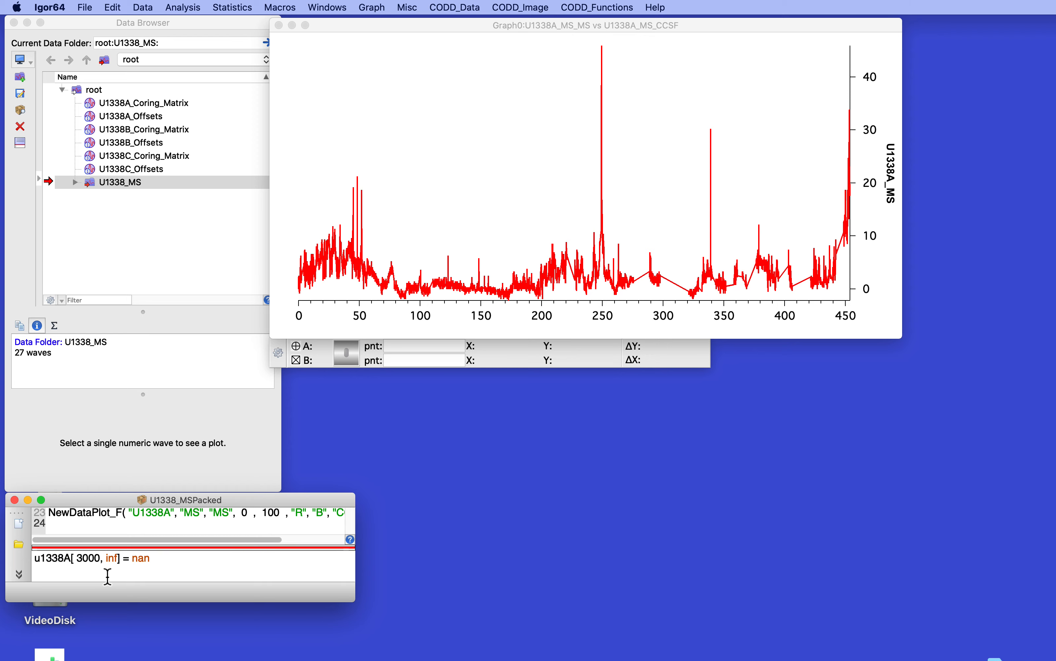
type("_MS_MS")
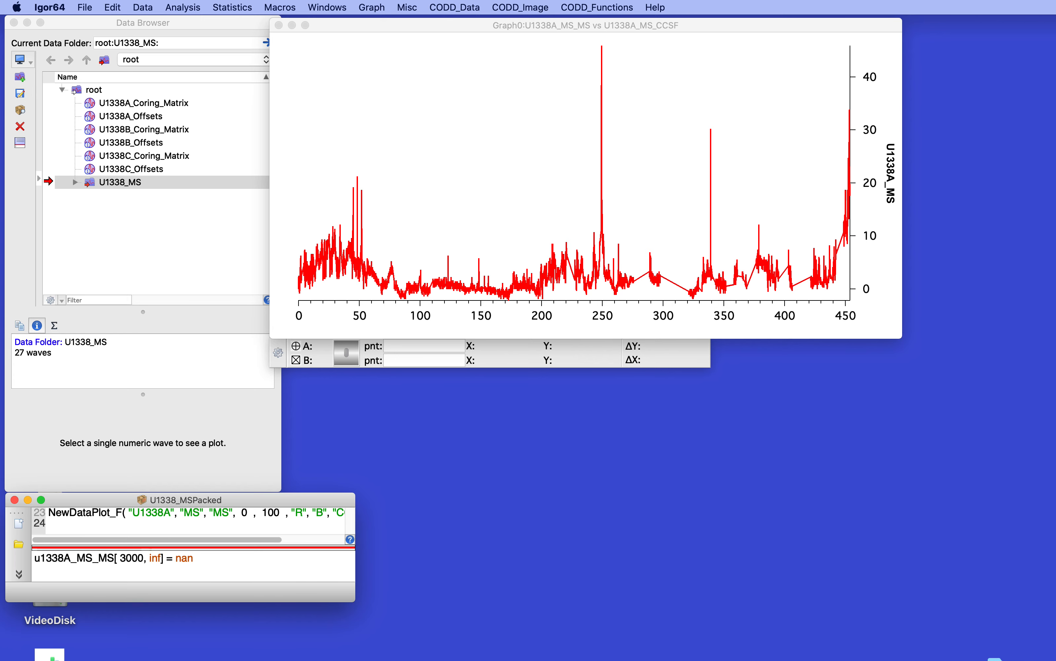
key("Return")
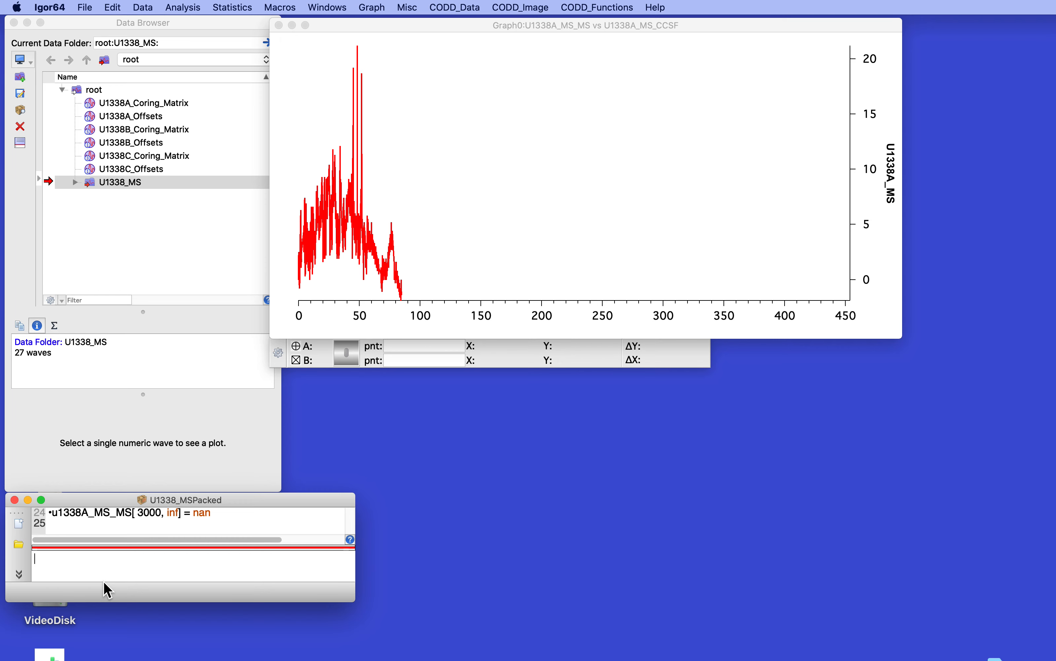
Save the packed experiment and open U1338_MS.uxp from the CoreData folder, saving changes to the packed experiment
key("super+s")
left_click_drag(415, 22, 454, 258)
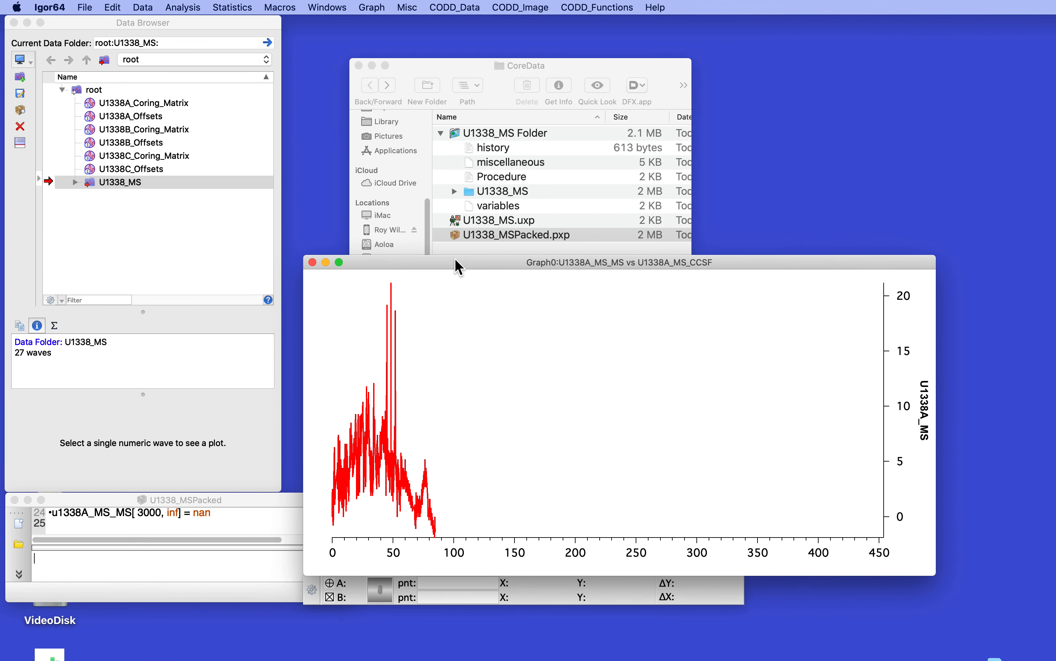
left_click(482, 63)
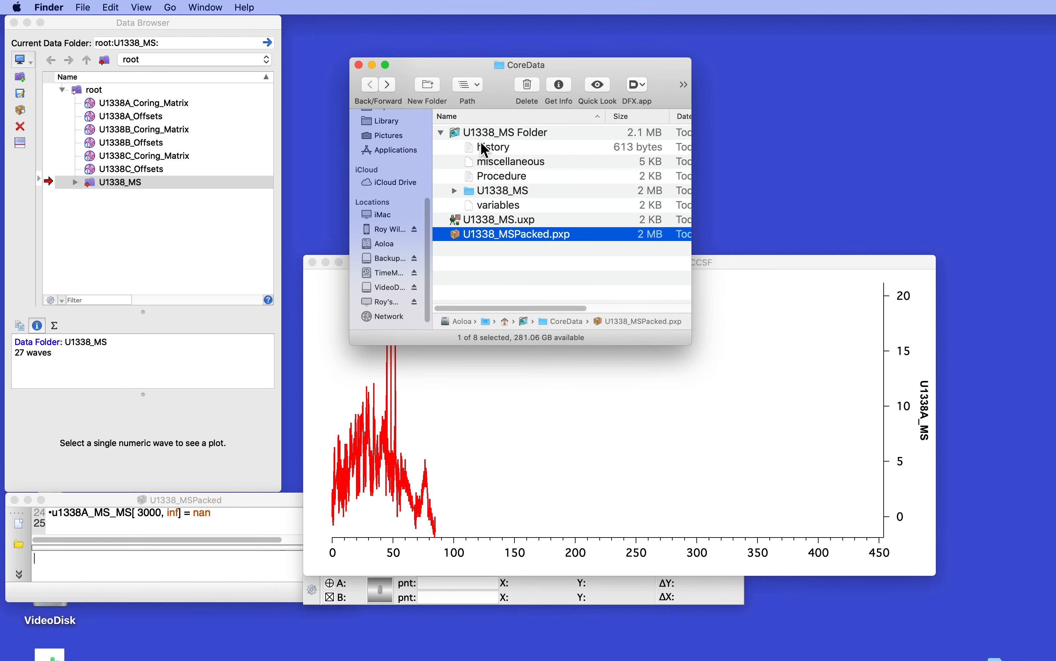
left_click(454, 220)
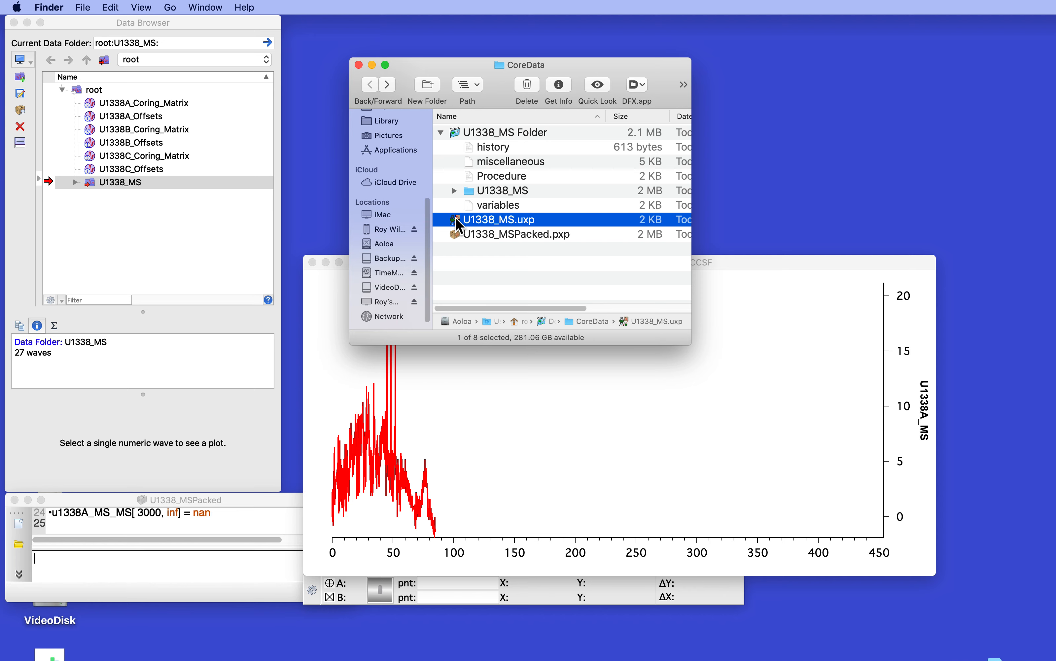
double_click(456, 219)
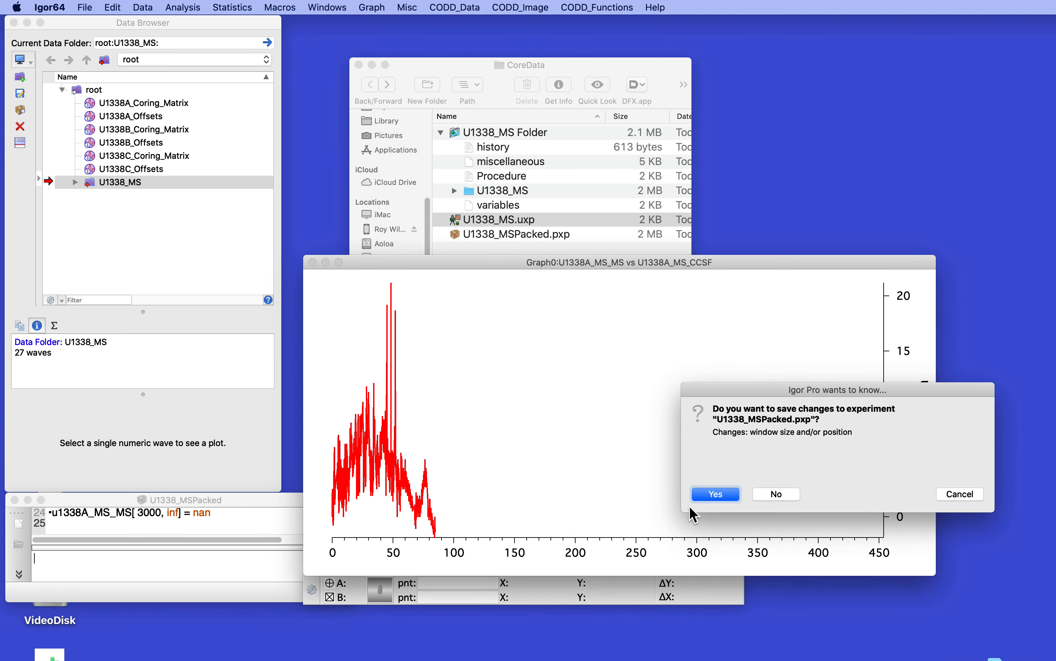
left_click(716, 491)
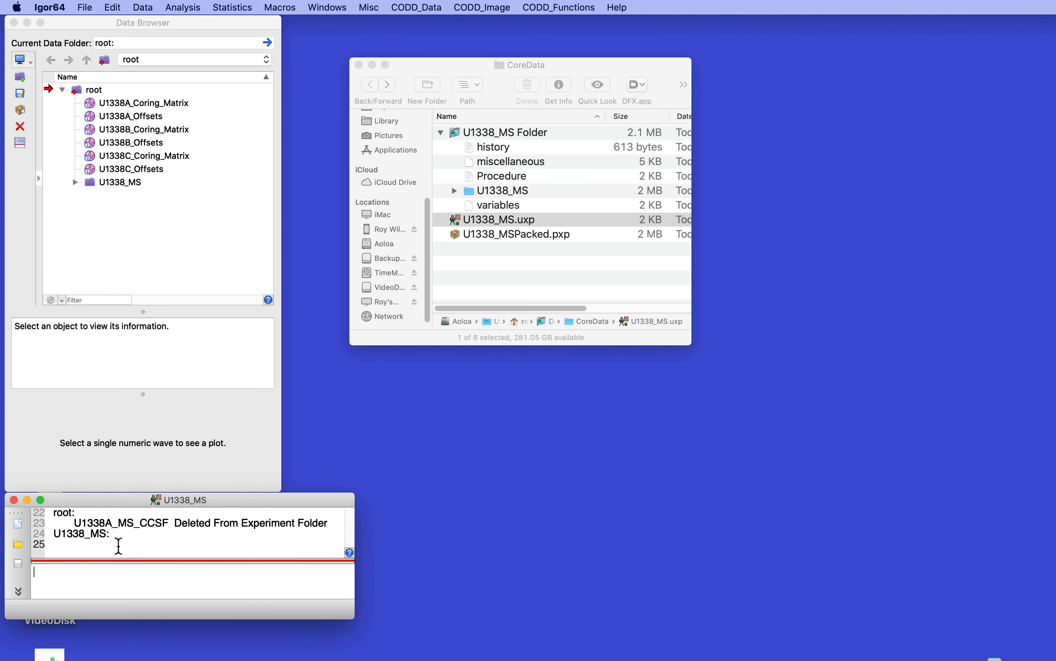
Inspect the U1338A_MS_MS wave inside the U1338_MS data folder of the unpacked experiment
scroll(118, 544, "up", 2)
scroll(118, 544, "down", 3)
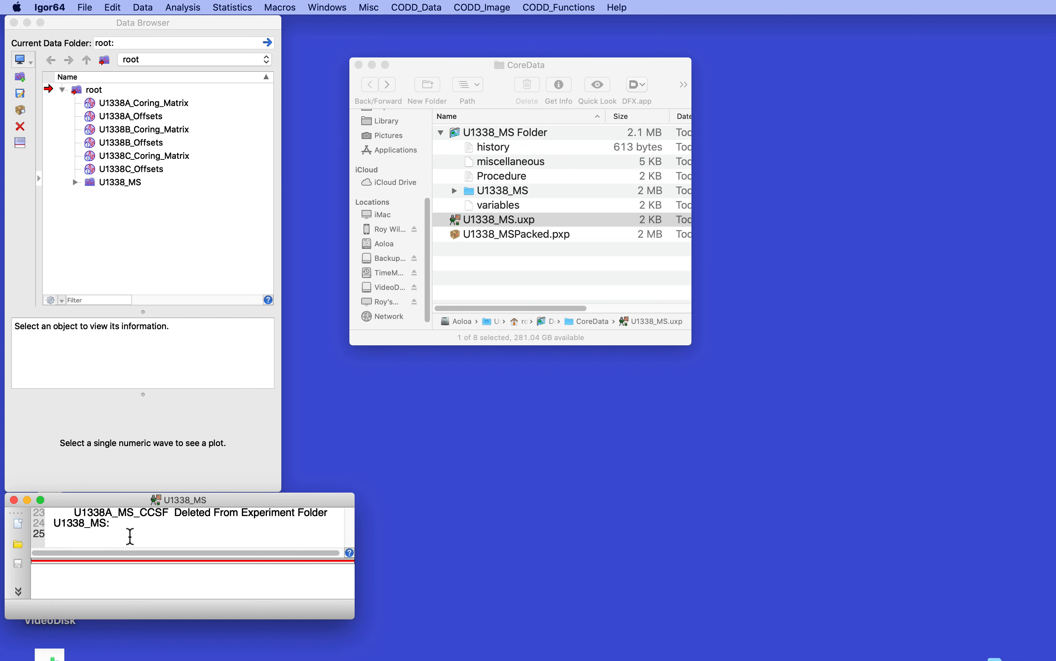
left_click(77, 182)
left_click(75, 180)
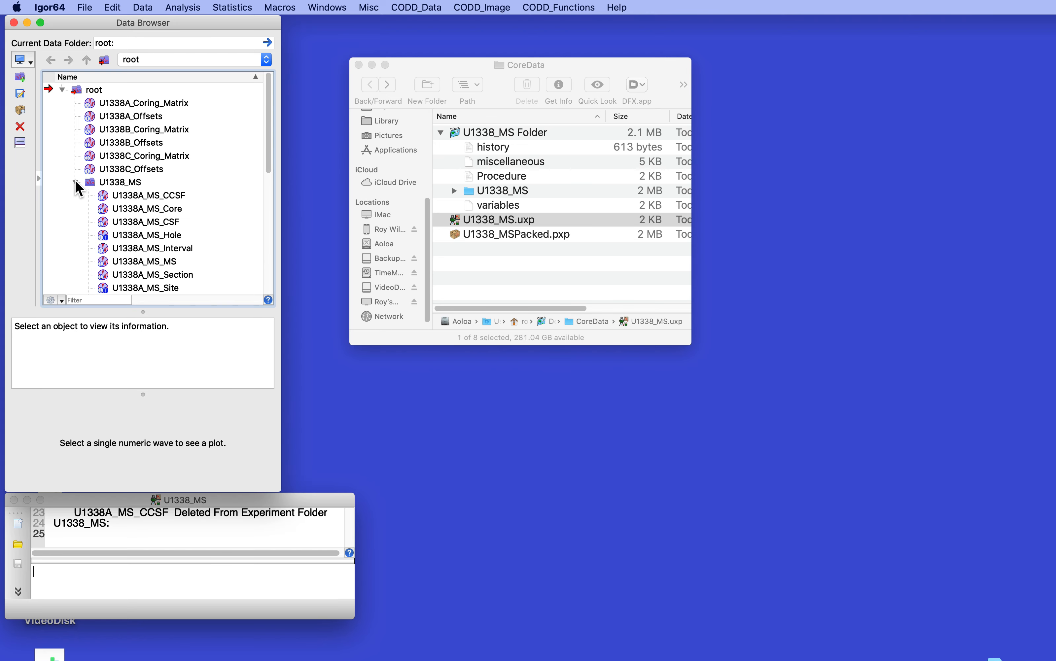
left_click(106, 261)
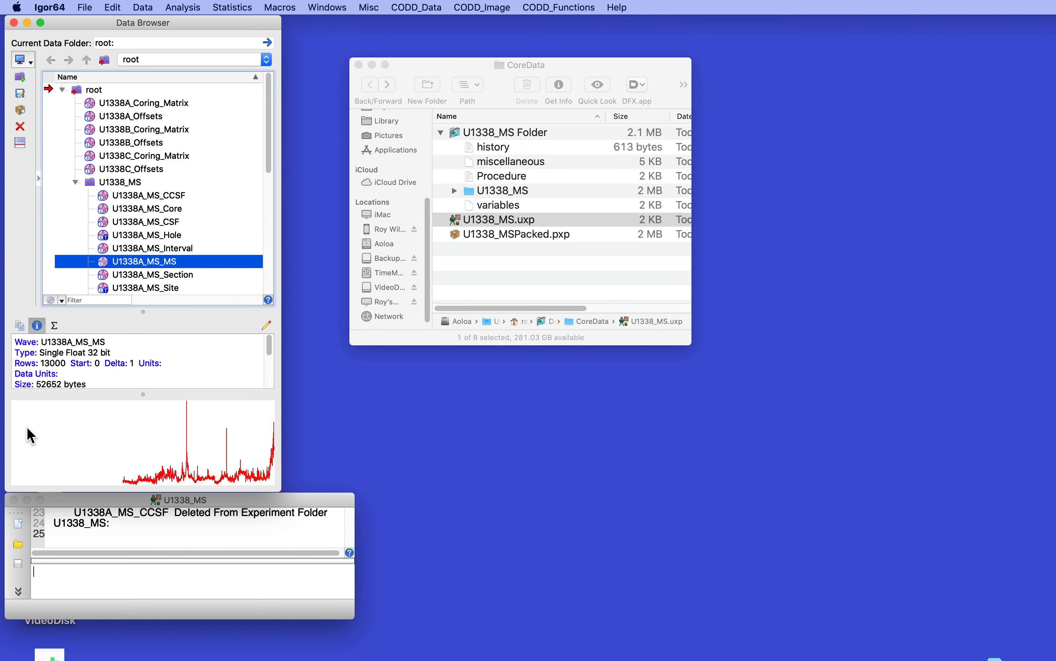
left_click(75, 181)
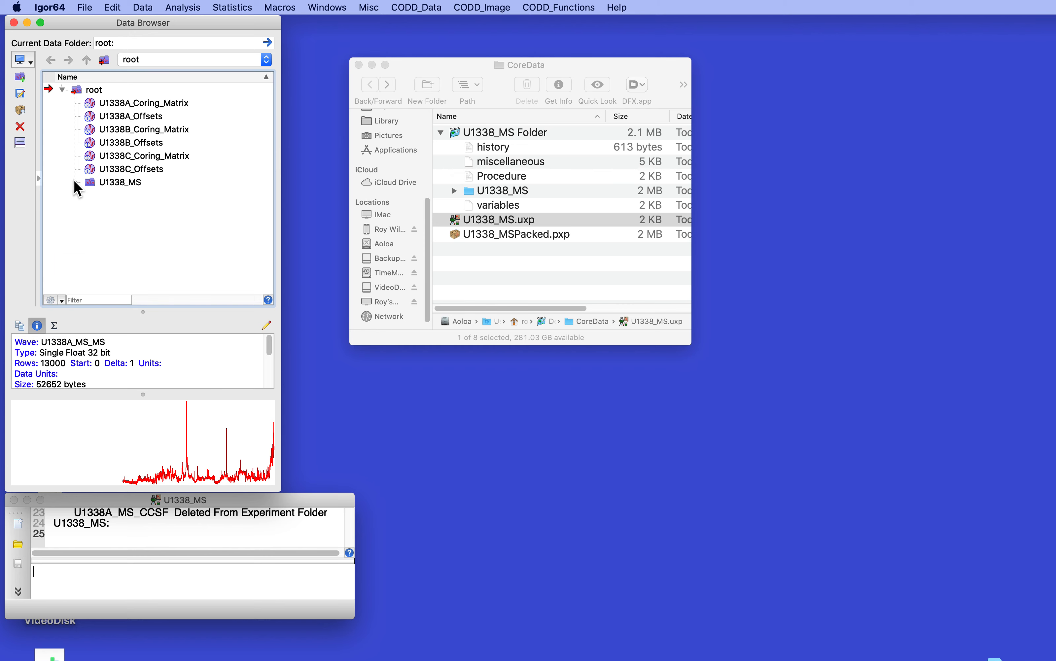